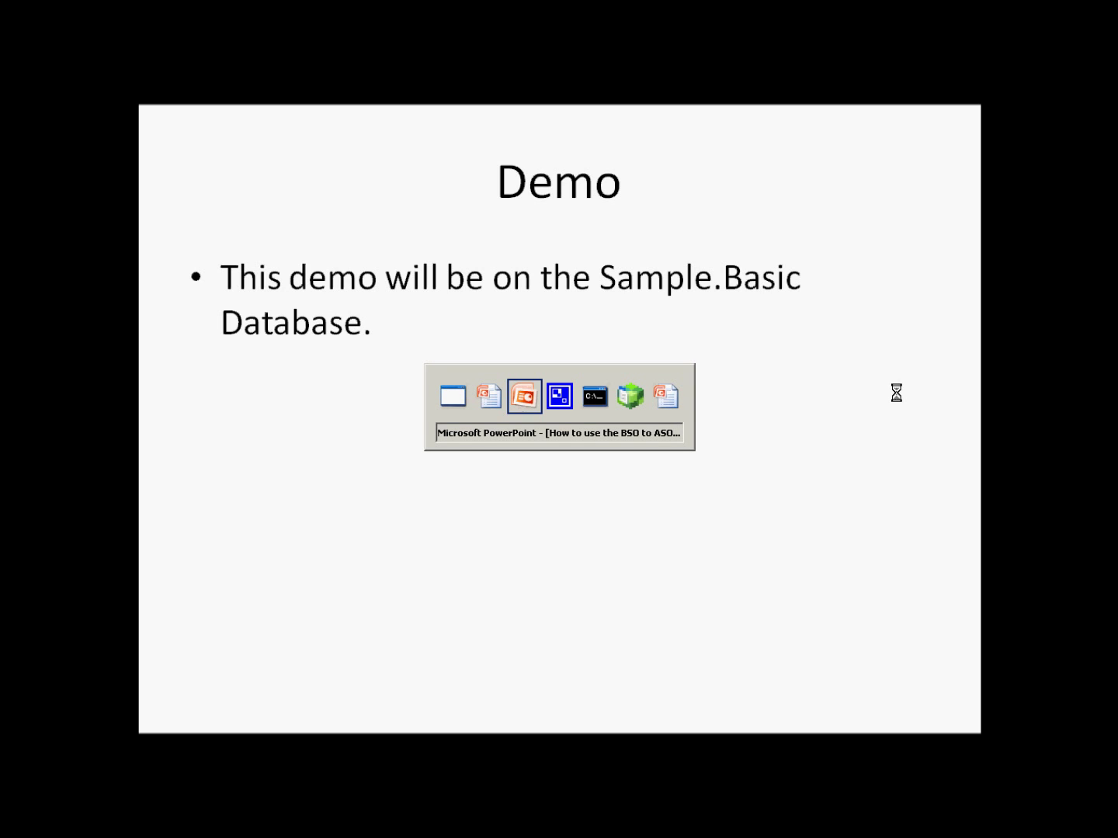
key("alt+Tab")
key("alt+Tab")
key("alt+Tab")
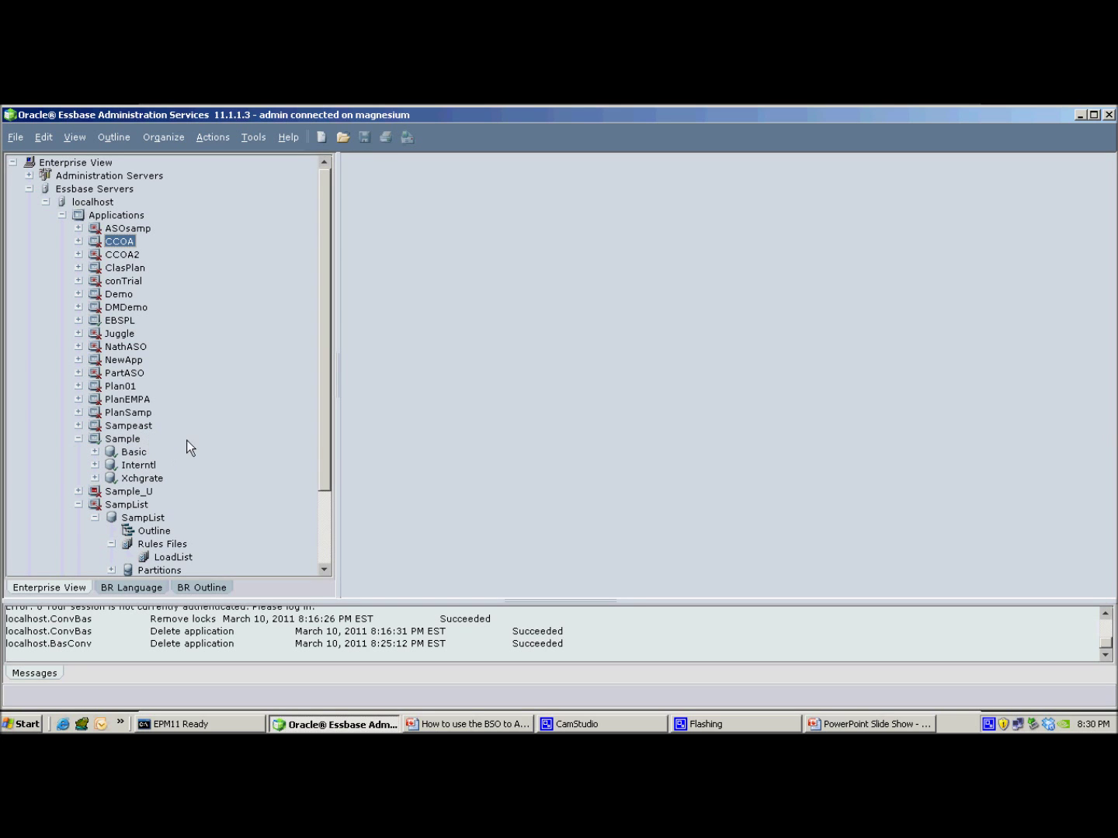
Step: Launch the Aggregate Storage Outline Conversion wizard from the File > Wizards menu
left_click(16, 141)
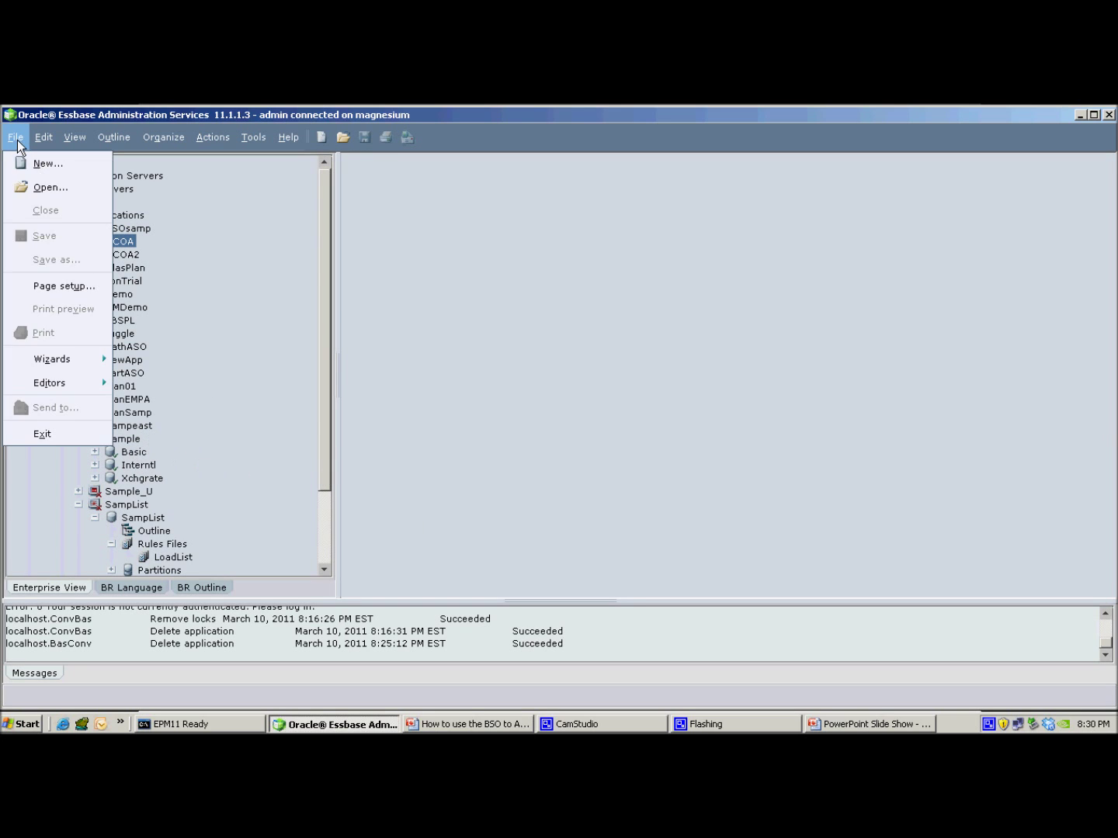
mouse_move(73, 359)
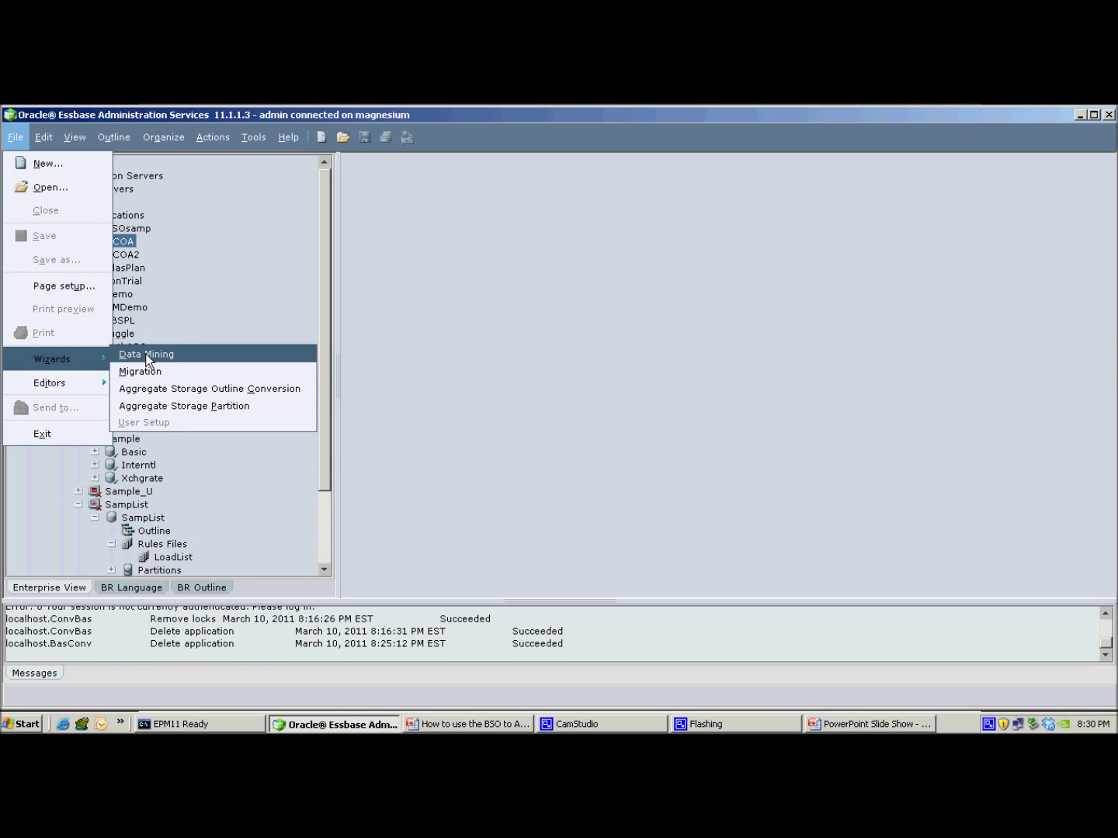
left_click(183, 389)
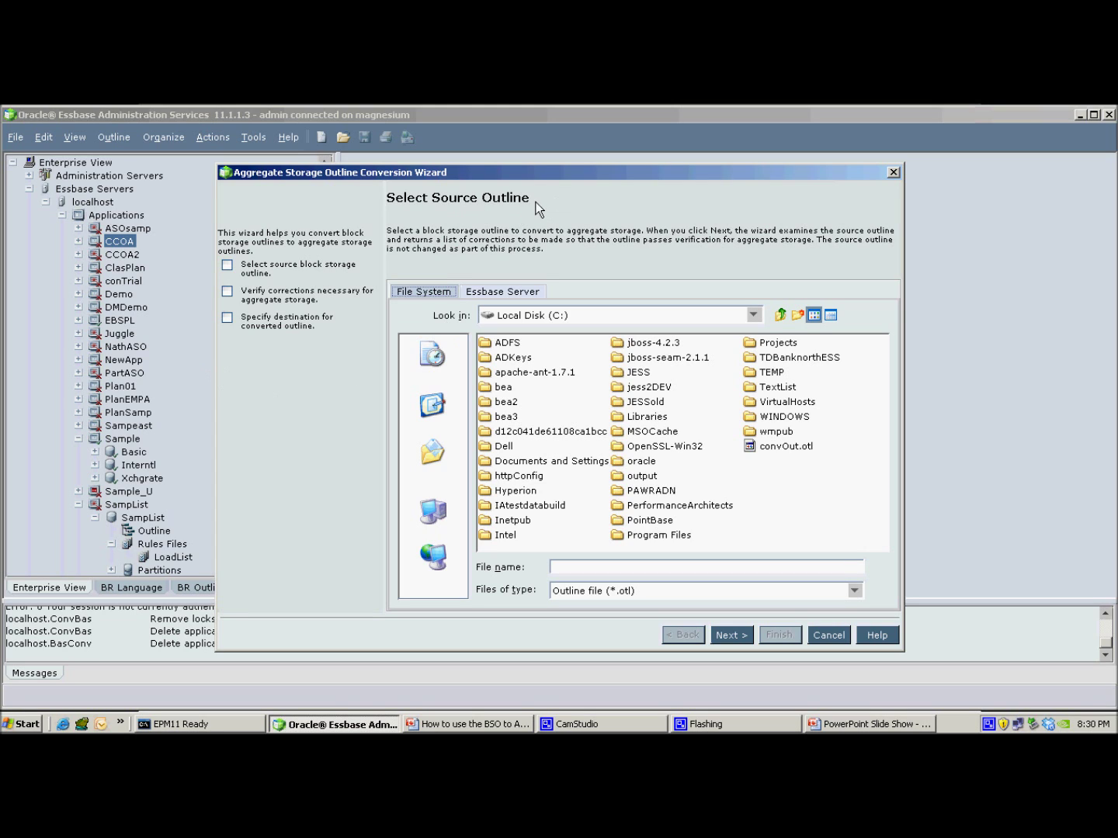
Step: Choose Basic.otl under localhost > Sample > Basic on the Essbase Server as the source outline
left_click(526, 298)
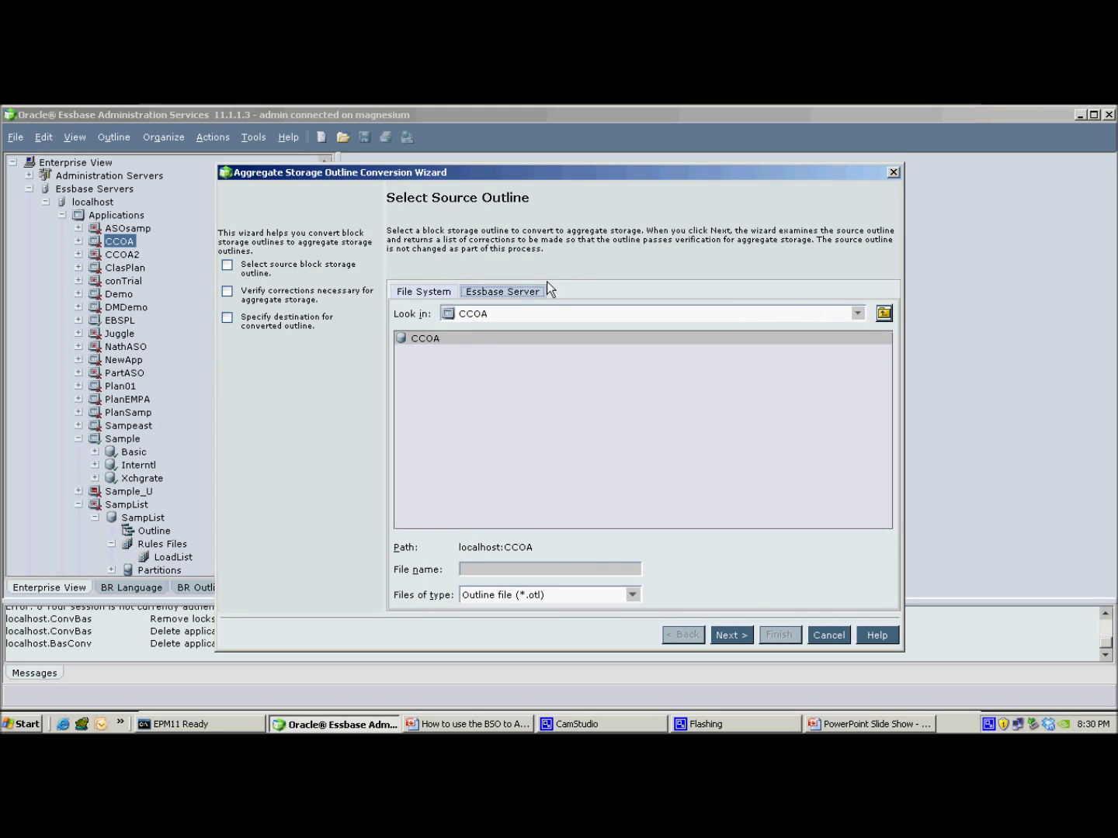
left_click(855, 314)
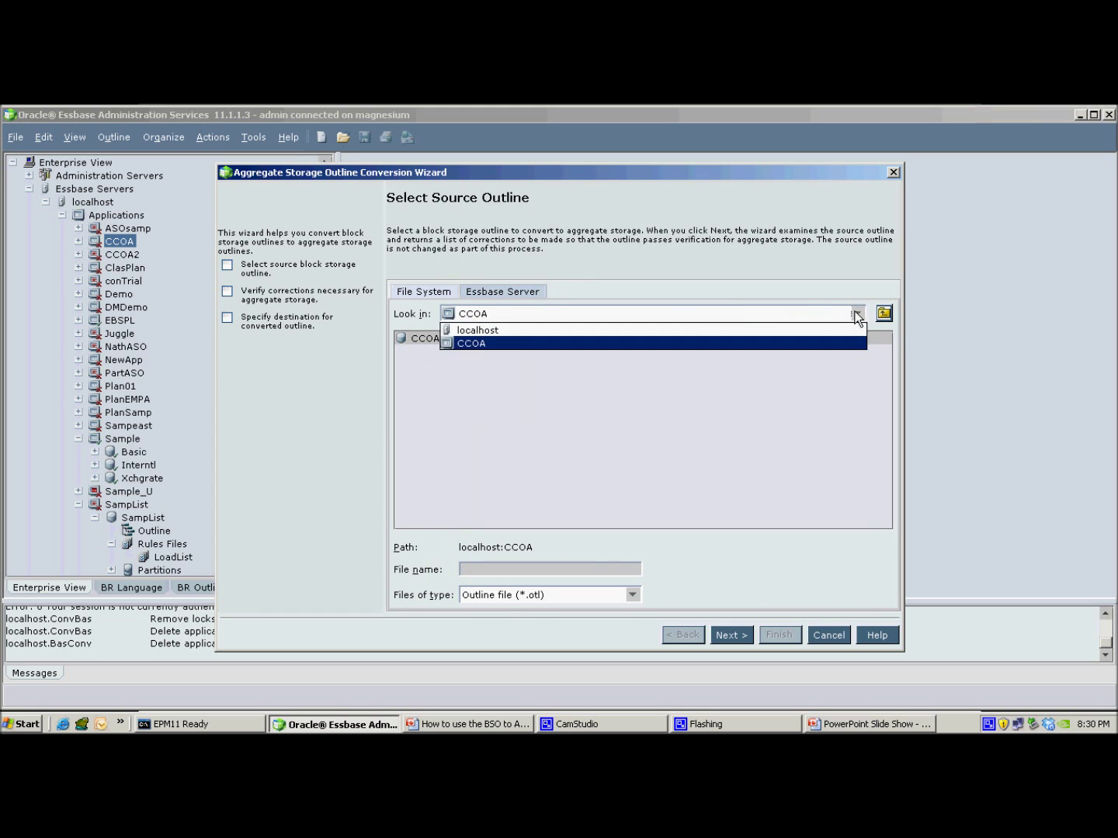
left_click(815, 327)
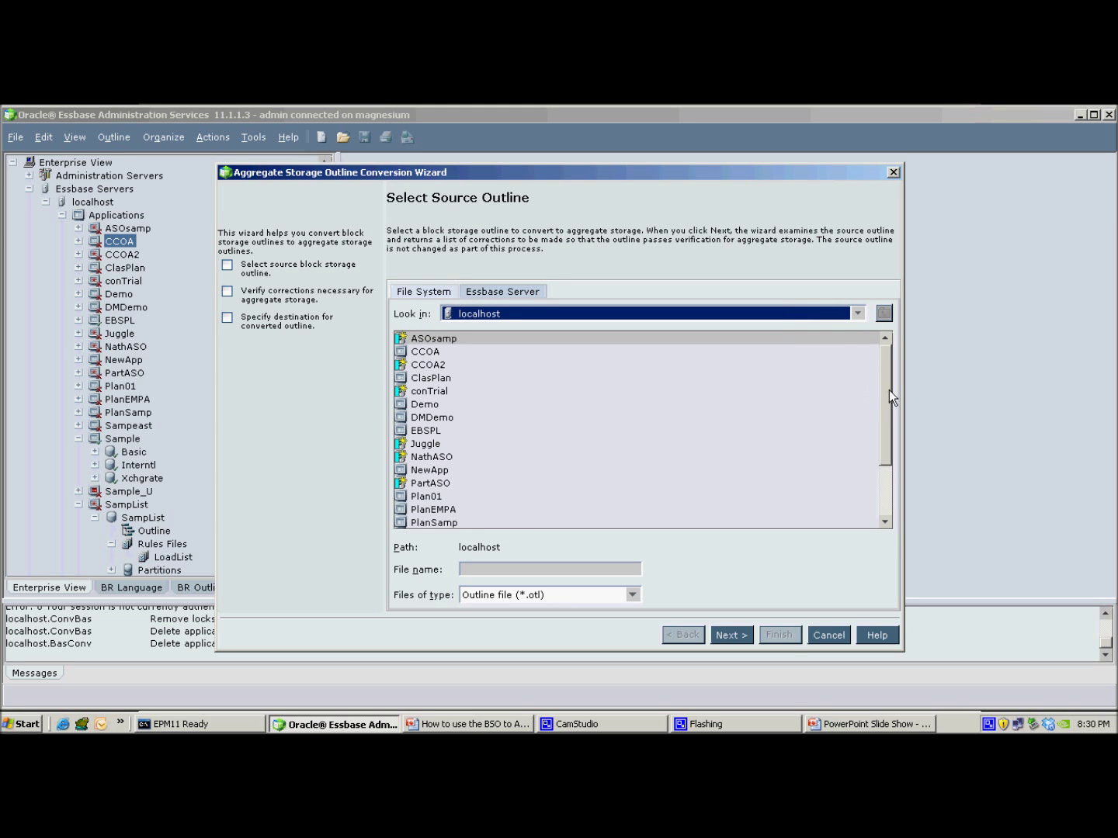
left_click_drag(889, 390, 581, 481)
left_click(406, 470)
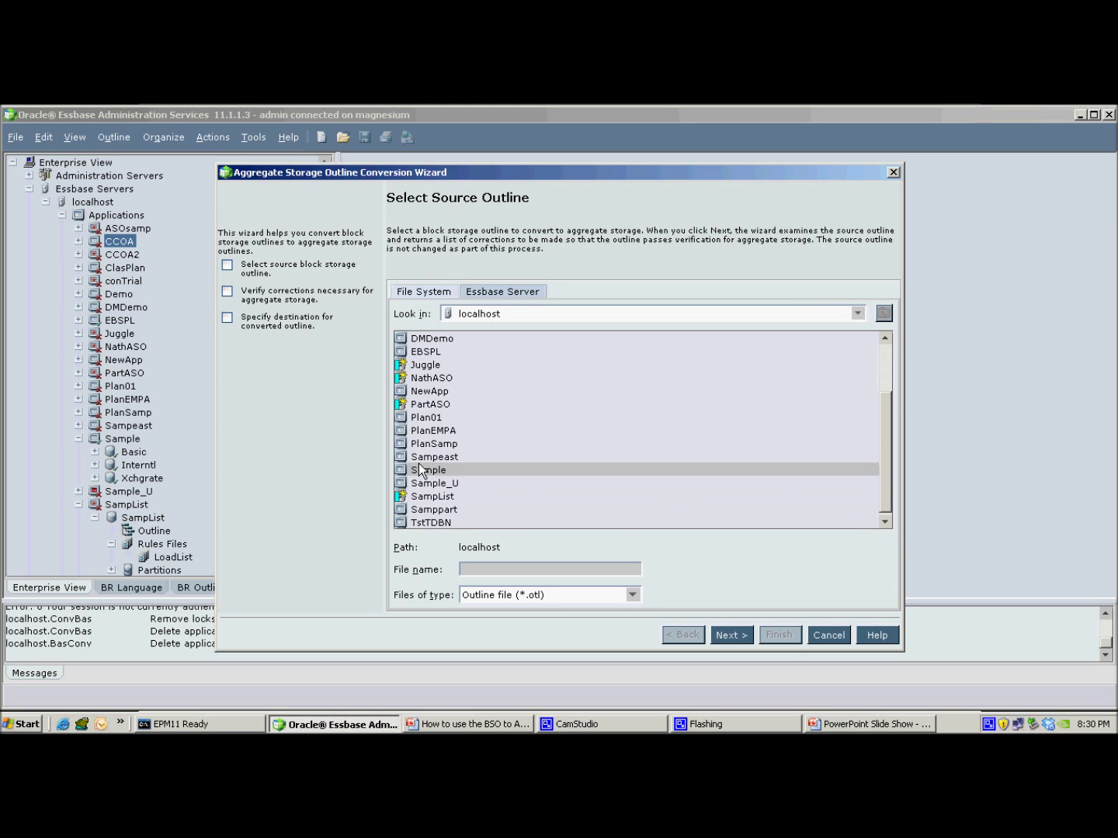
left_click(730, 634)
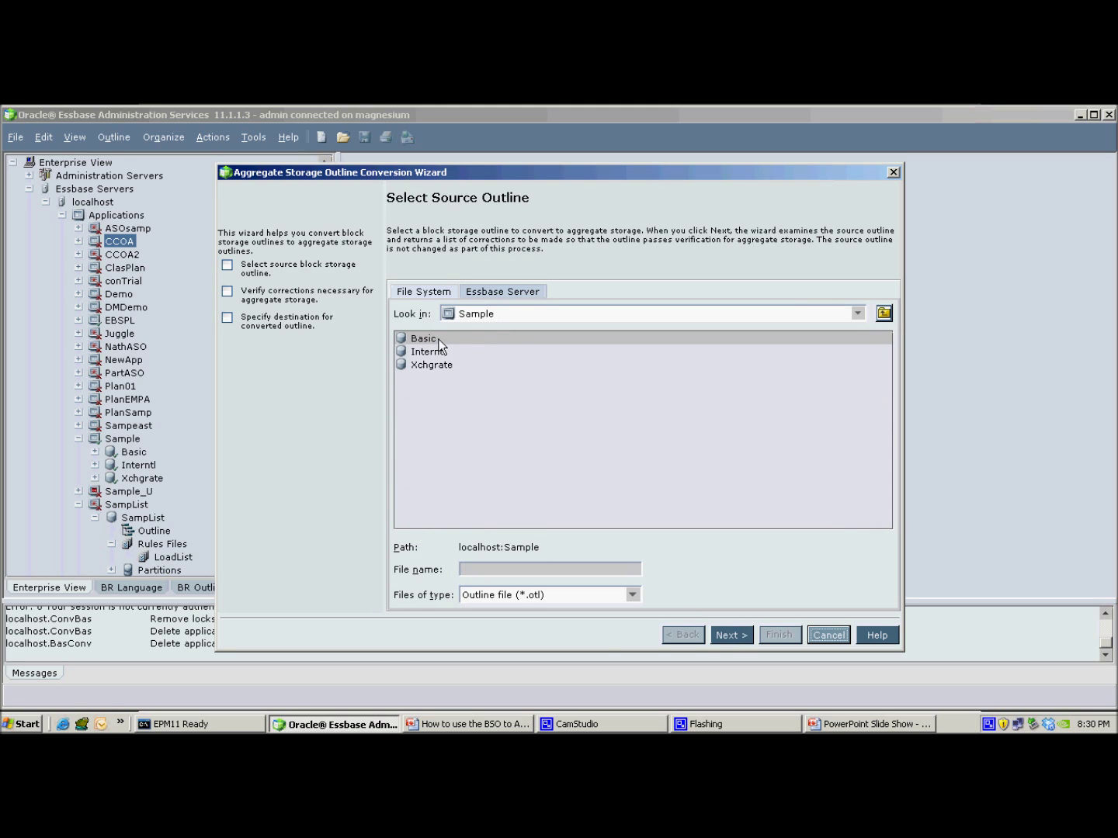
left_click(744, 635)
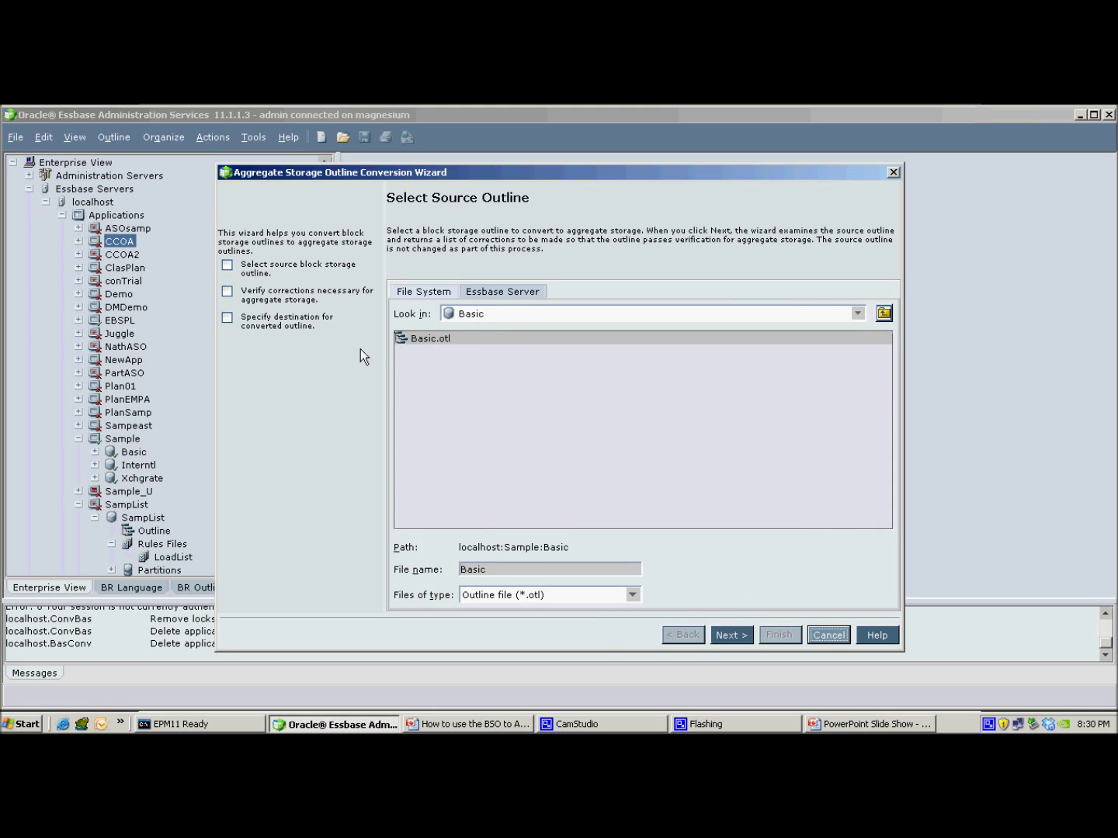
left_click(723, 639)
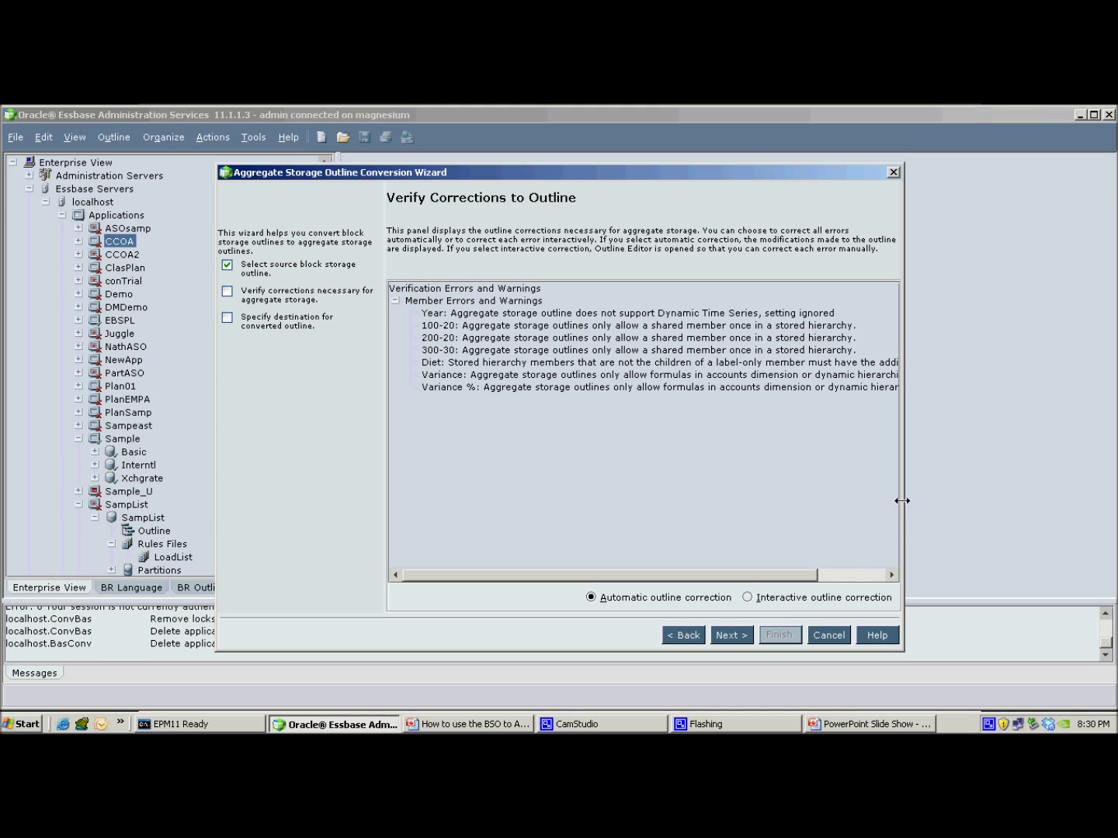
Step: Widen the wizard dialog so the verification error and warning messages display in full
left_click_drag(899, 500, 1076, 485)
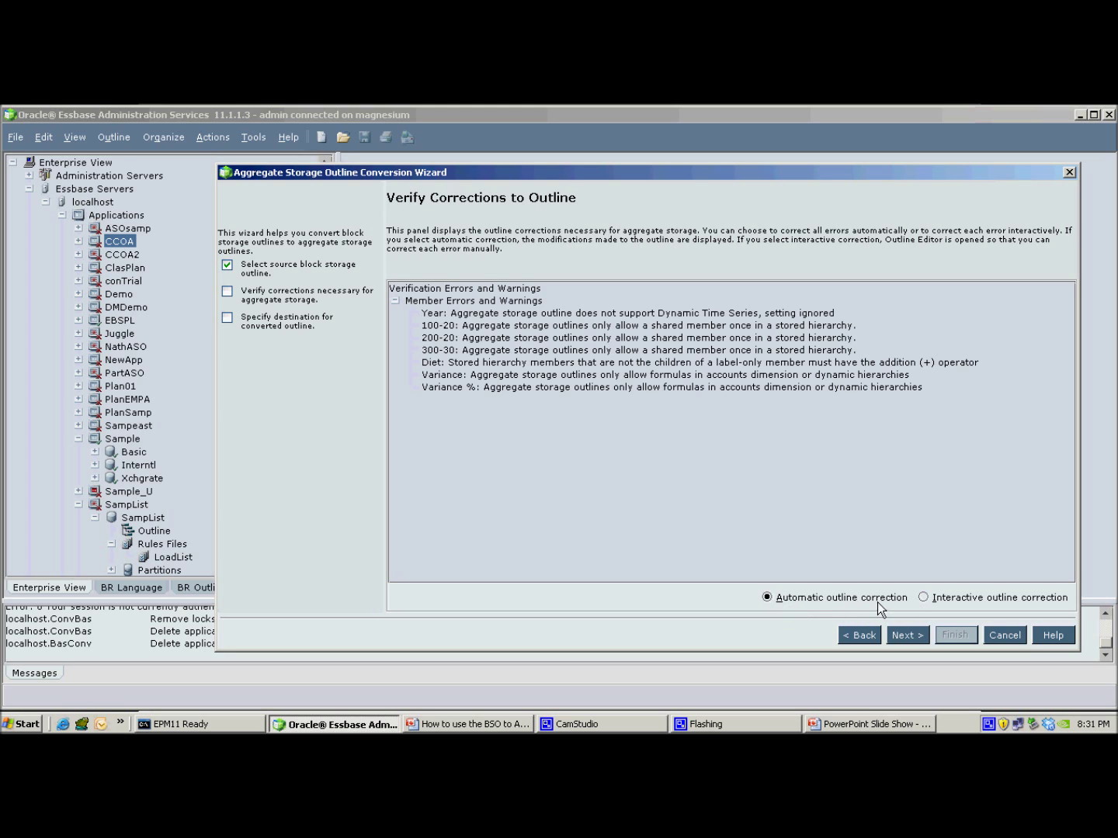
Step: Choose interactive outline correction and verify the Basic outline against aggregate storage rules
left_click(924, 597)
left_click(903, 635)
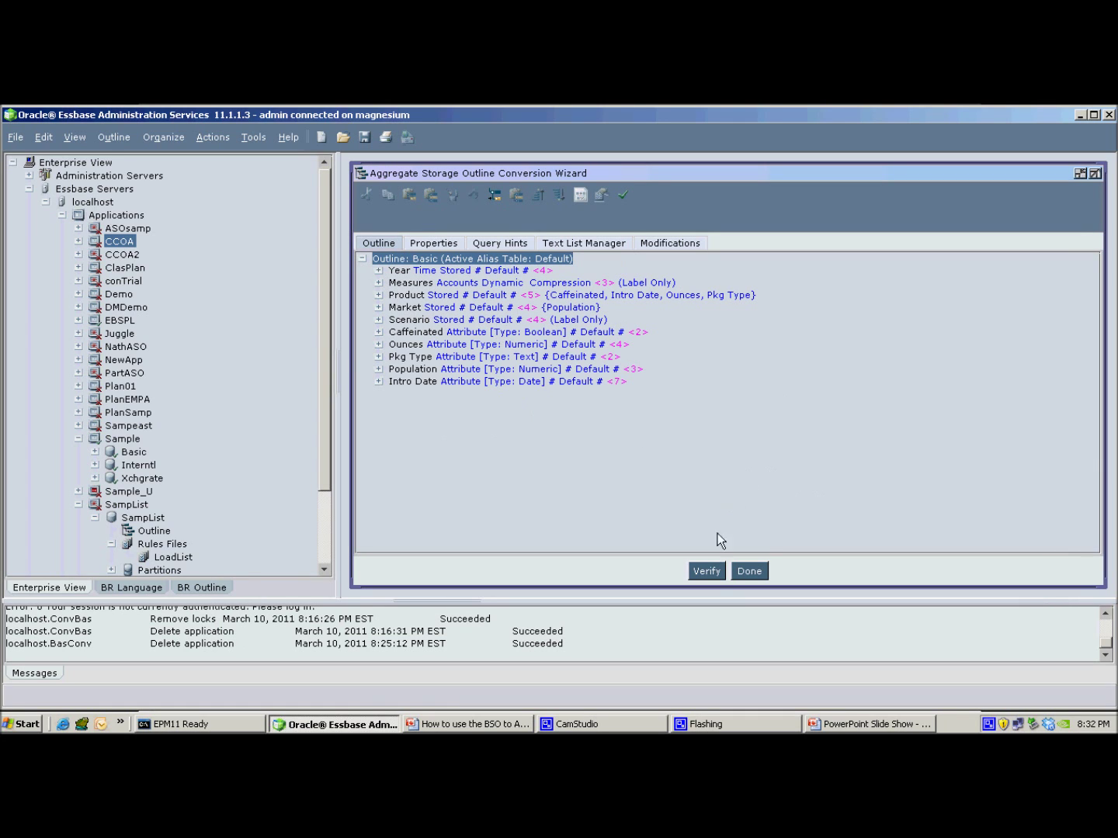
left_click(709, 571)
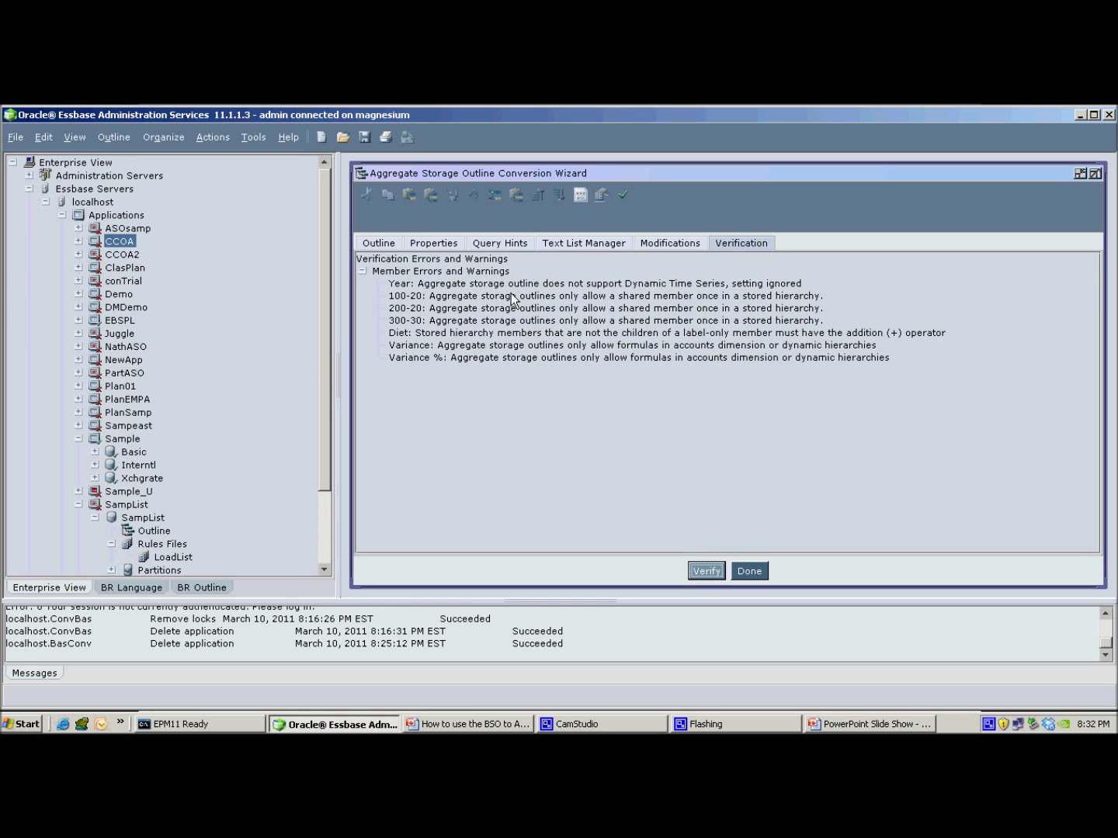
Step: Inspect the Measures and Product members in the outline tree, then close the correction editor
left_click(379, 244)
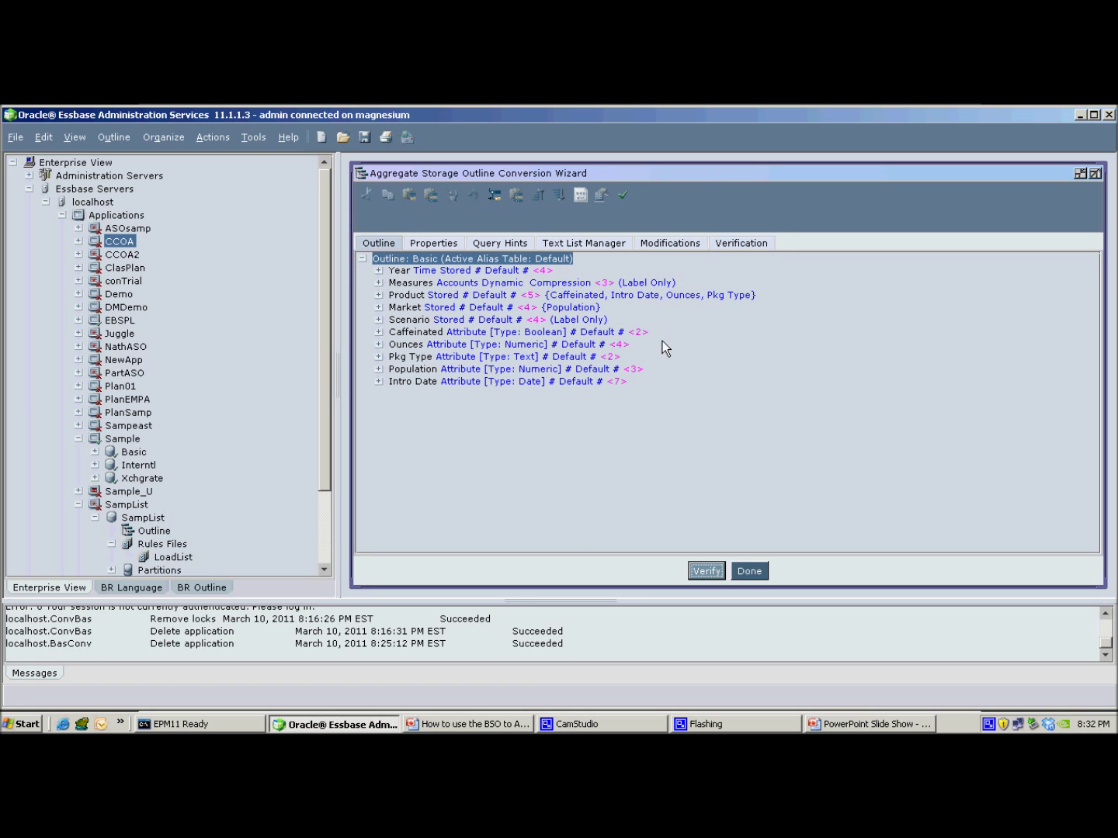
left_click(378, 283)
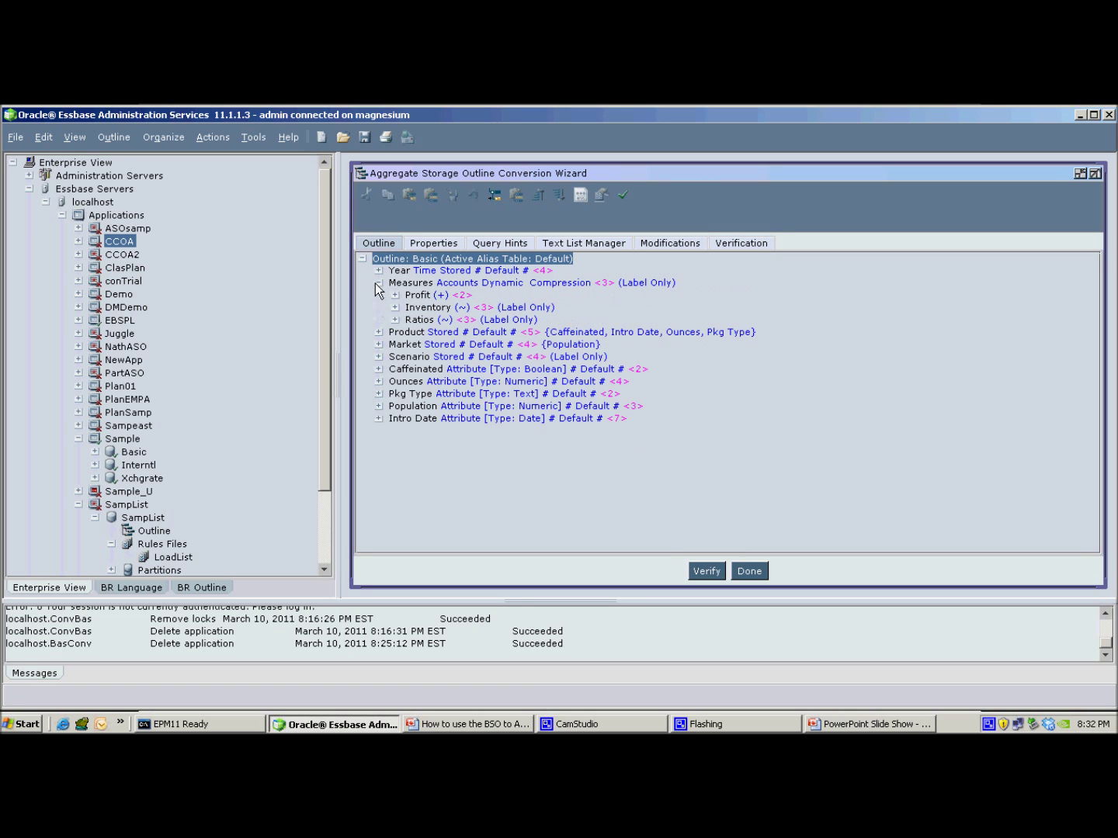
left_click(380, 332)
left_click(396, 320)
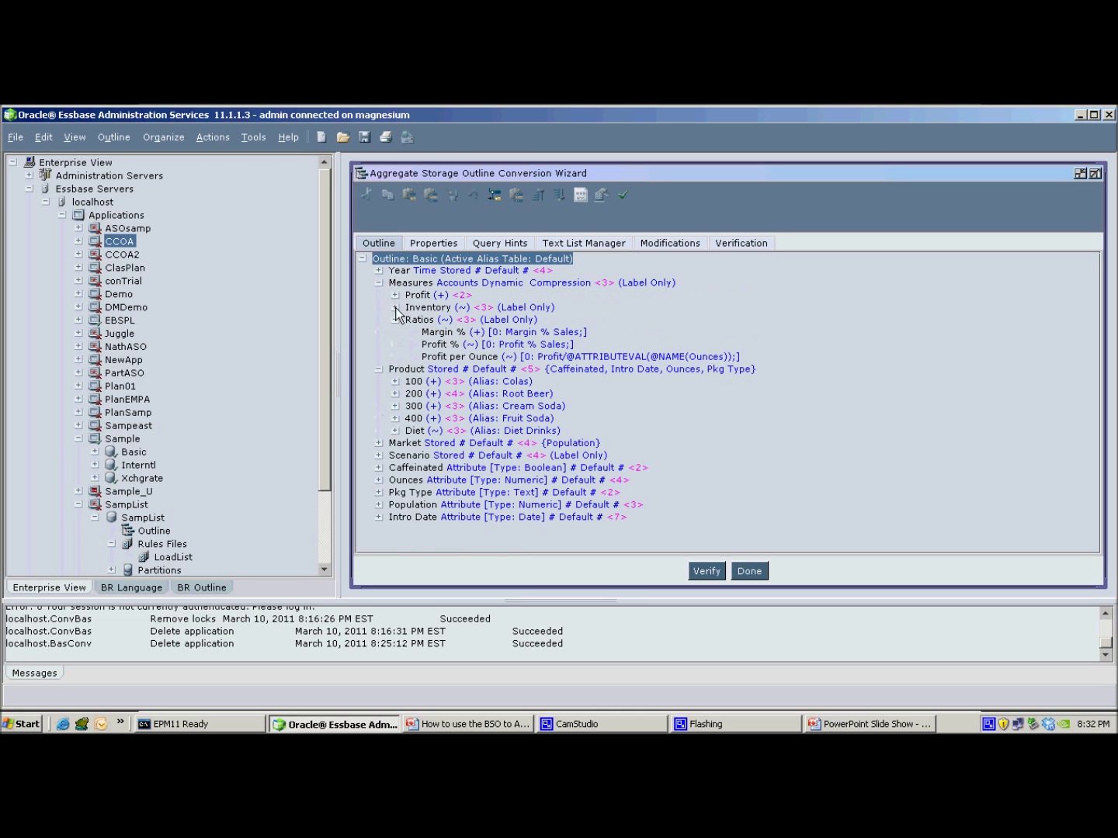
left_click(395, 308)
left_click(394, 295)
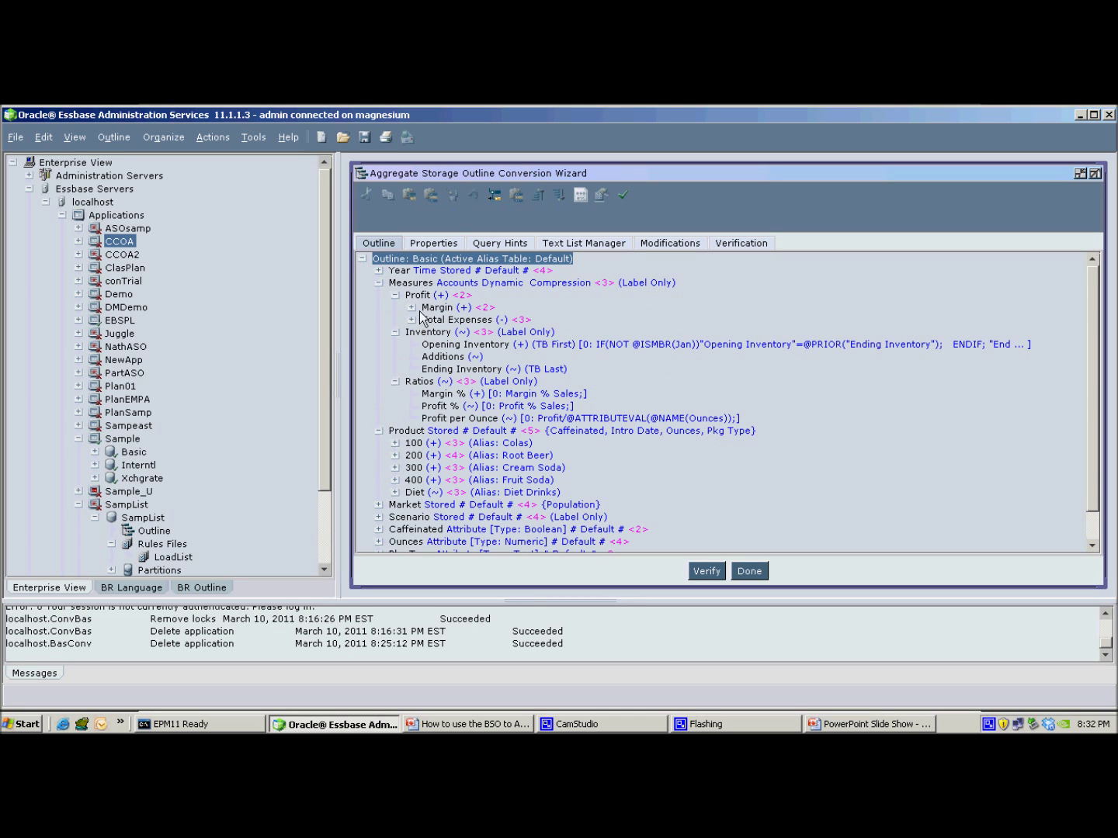
left_click(410, 307)
left_click(412, 344)
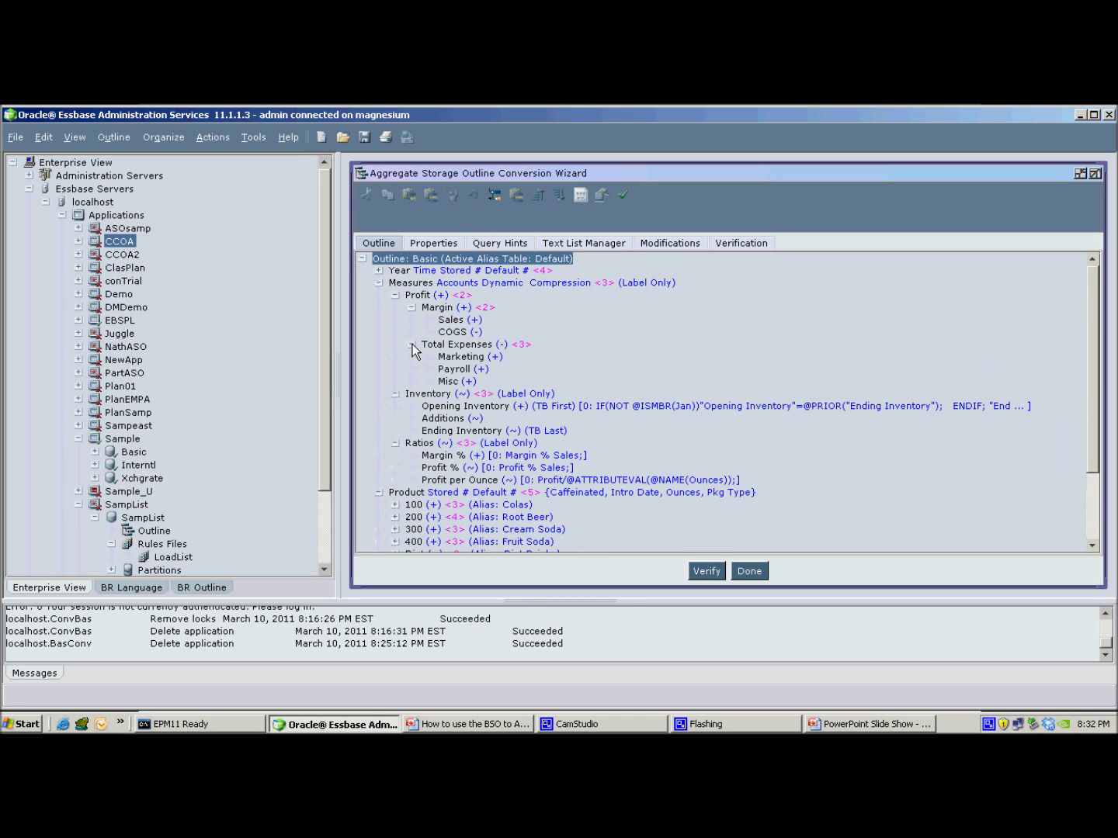
left_click(379, 283)
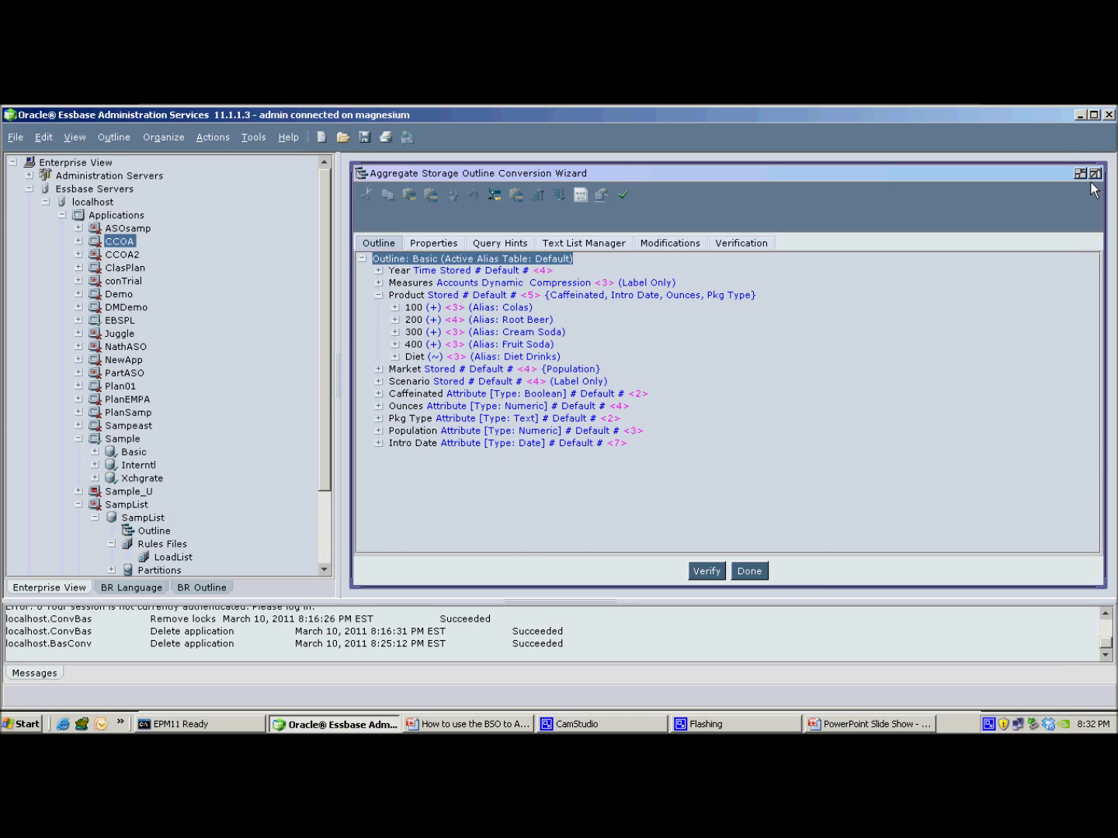
left_click(749, 570)
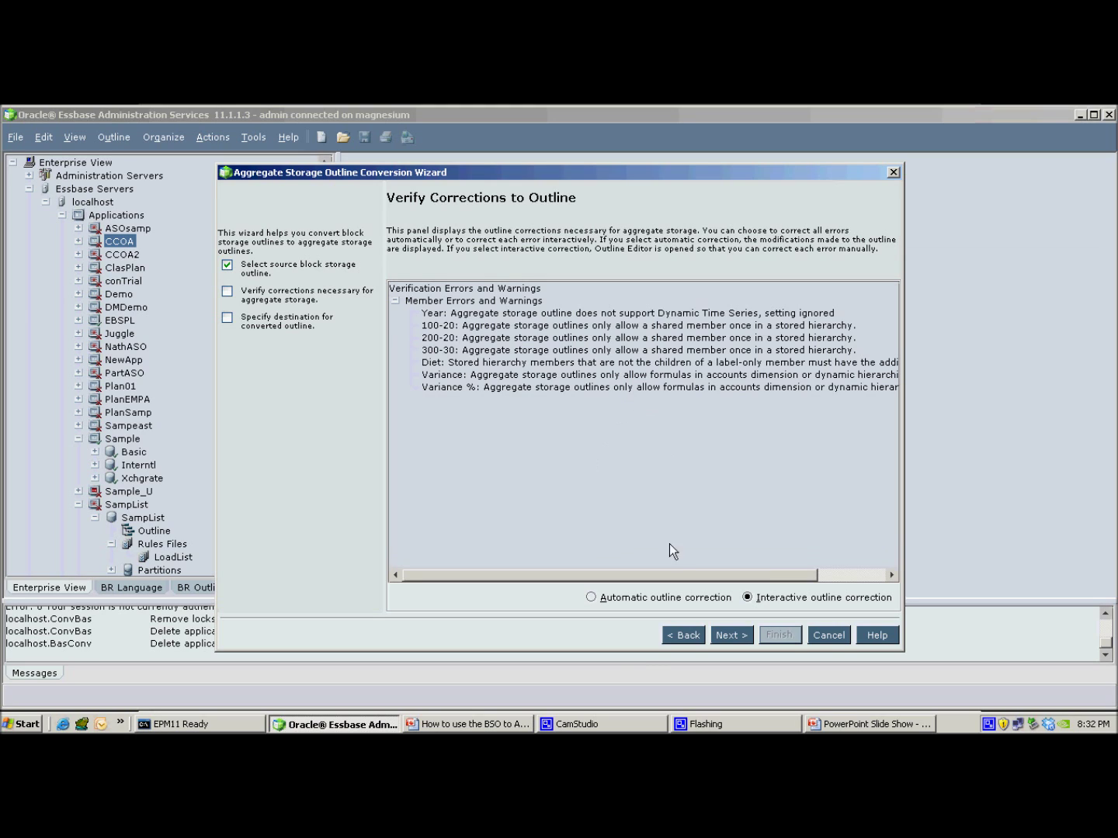
Step: Apply automatic outline correction (7 members modified, 2 deleted) and advance to the destination step
left_click(590, 597)
left_click(745, 642)
left_click(741, 640)
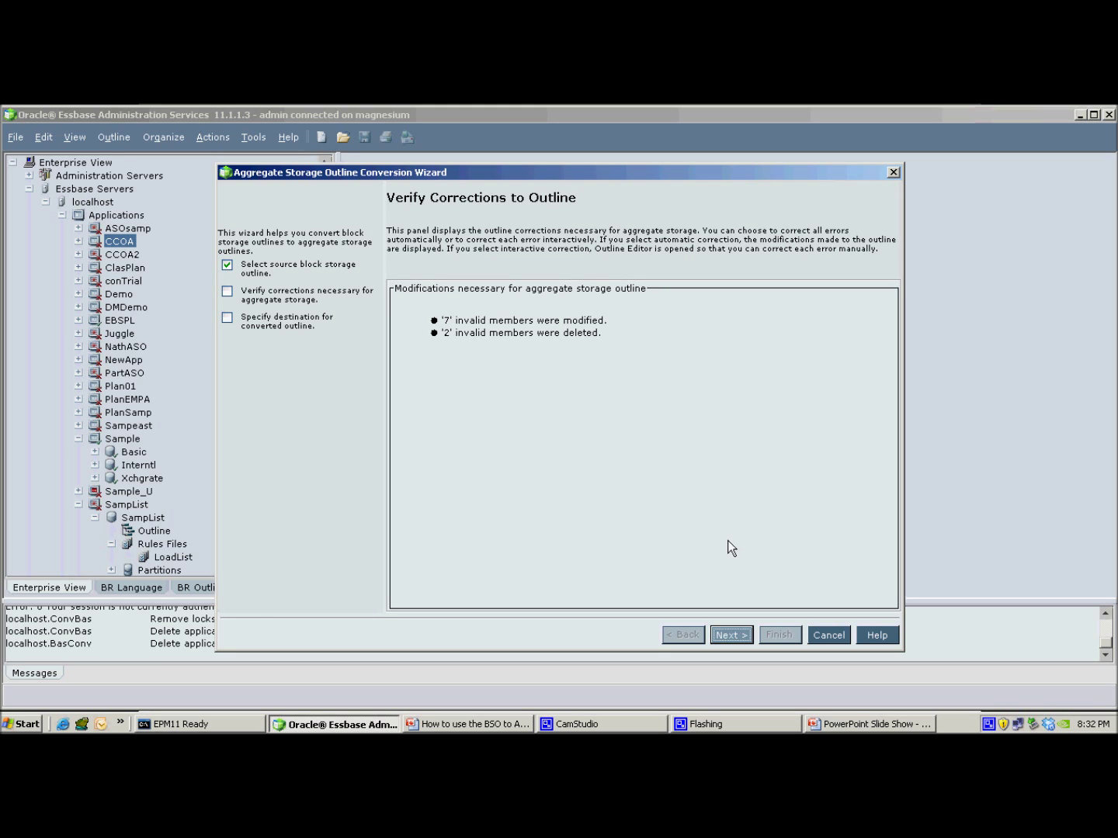
left_click(723, 633)
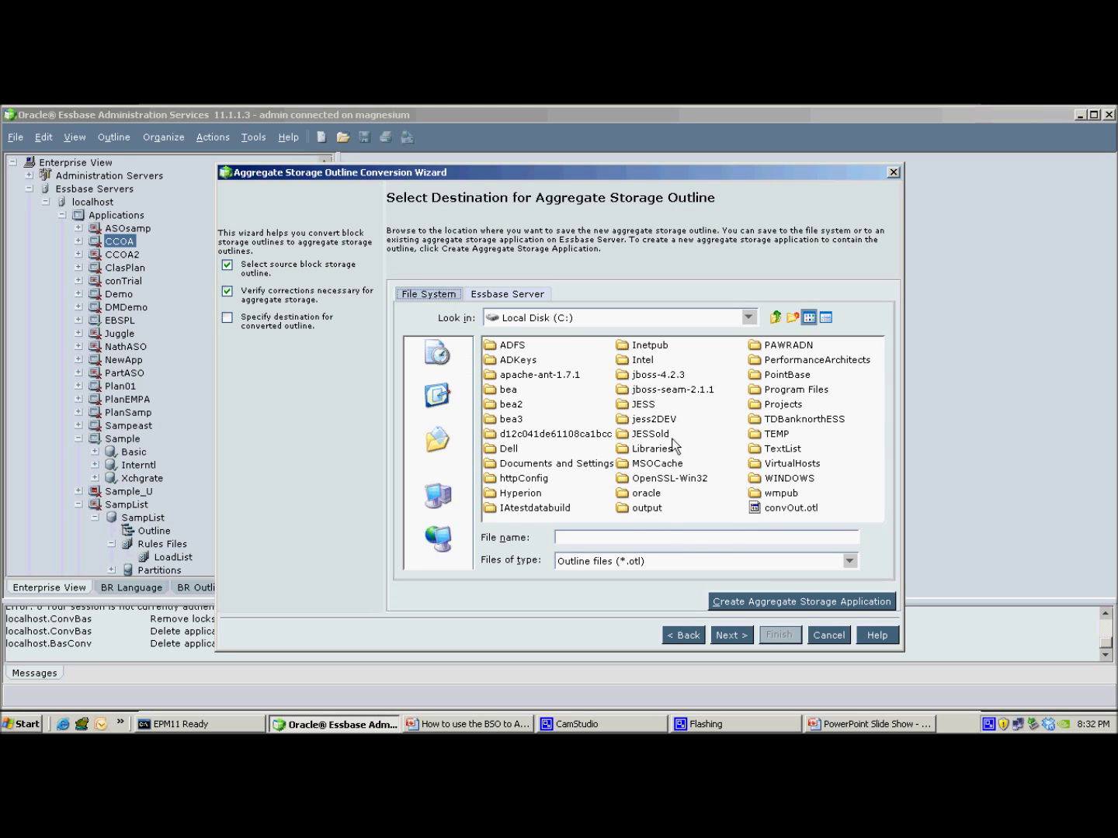
Step: Save the converted aggregate storage outline as testCon on the C: drive
left_click(630, 537)
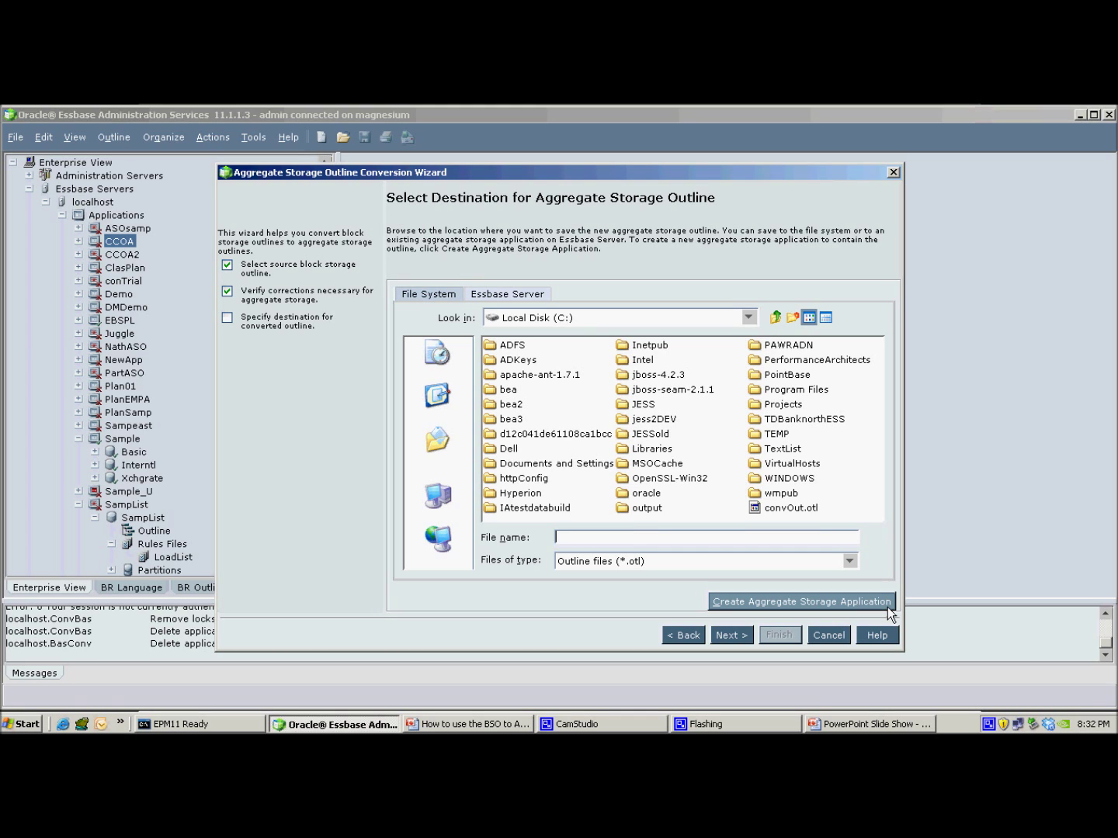
type("testCon")
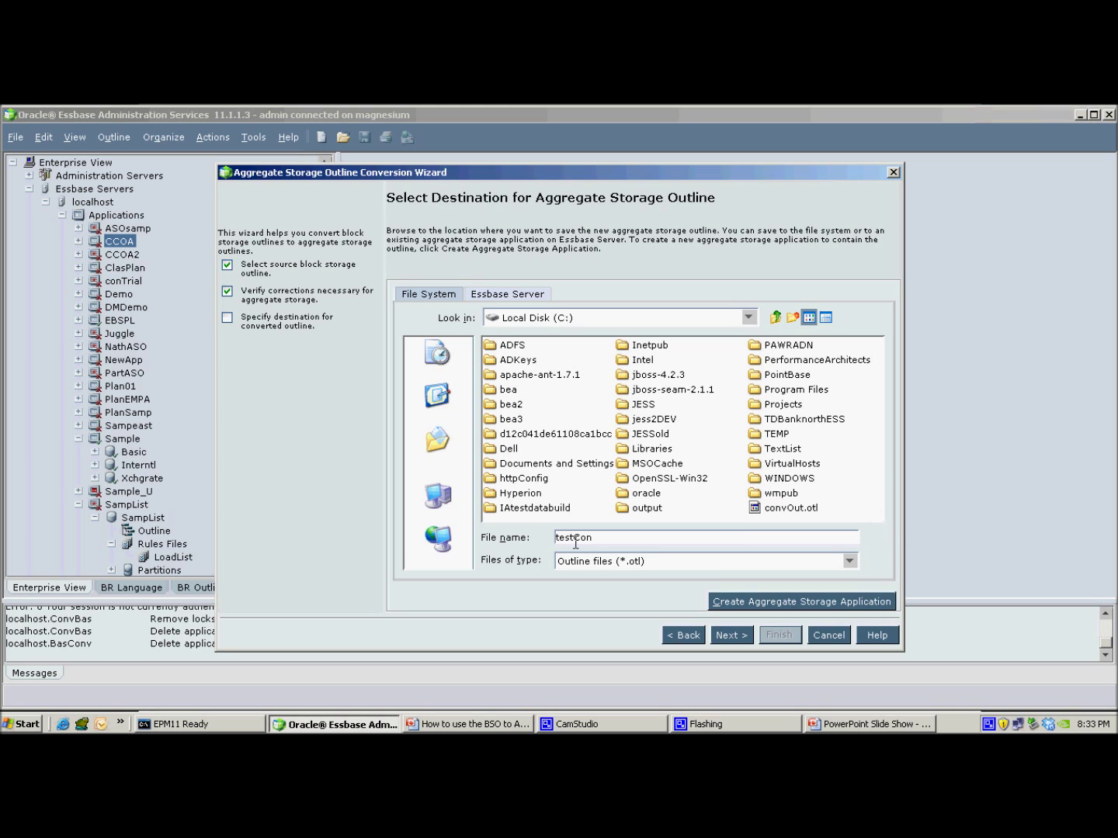
left_click(737, 635)
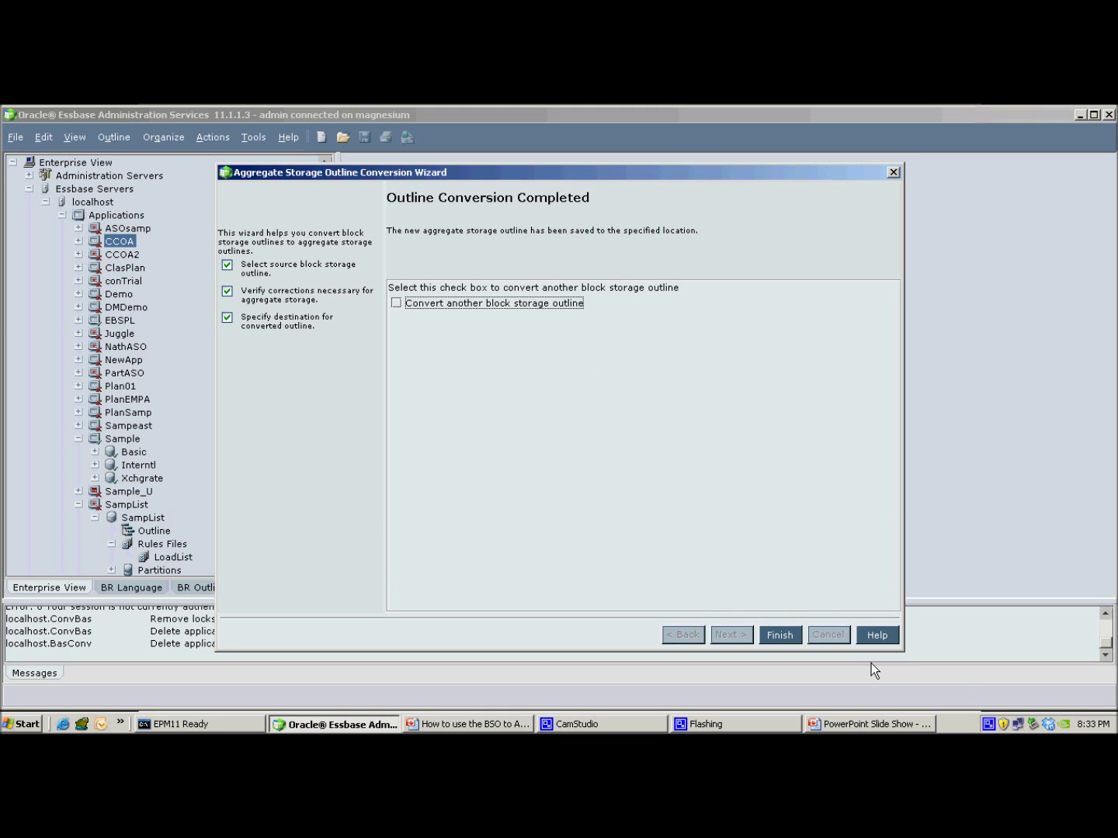
key("alt+Tab")
Step: Confirm testCon.otl in C:\ in Windows Explorer, then return to the Essbase console
key("alt+shift+Tab")
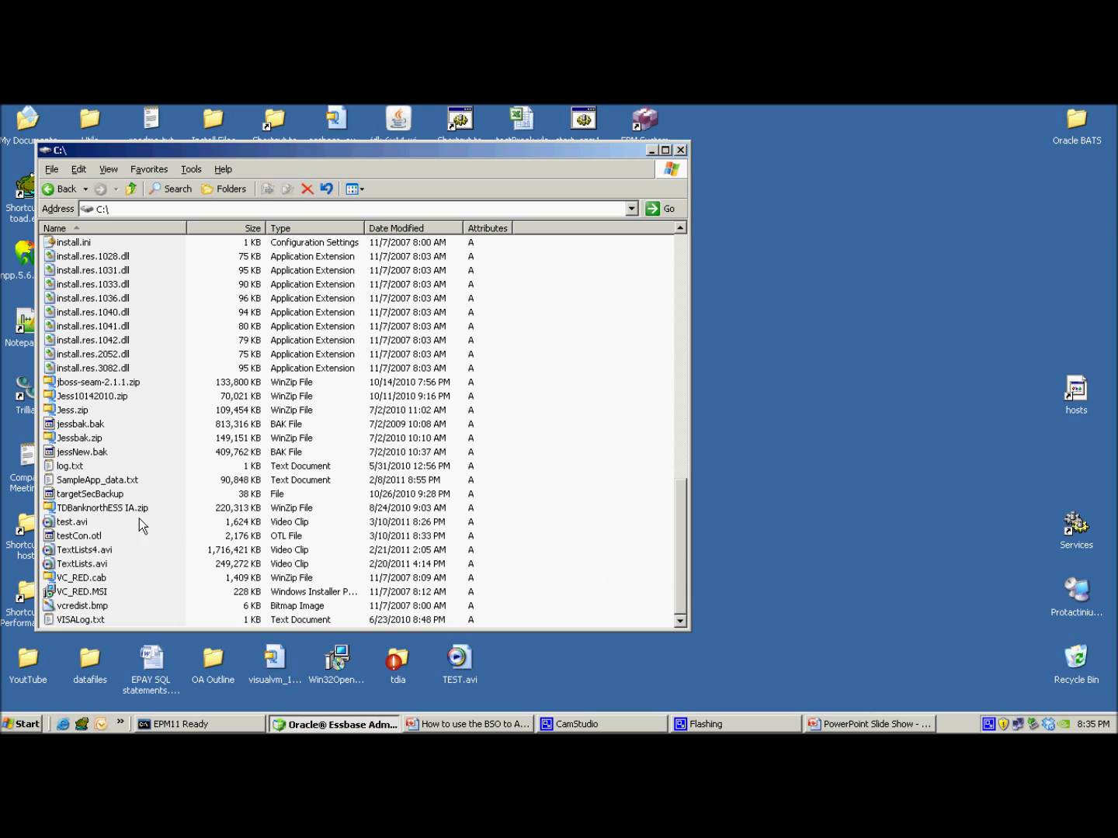
left_click(78, 536)
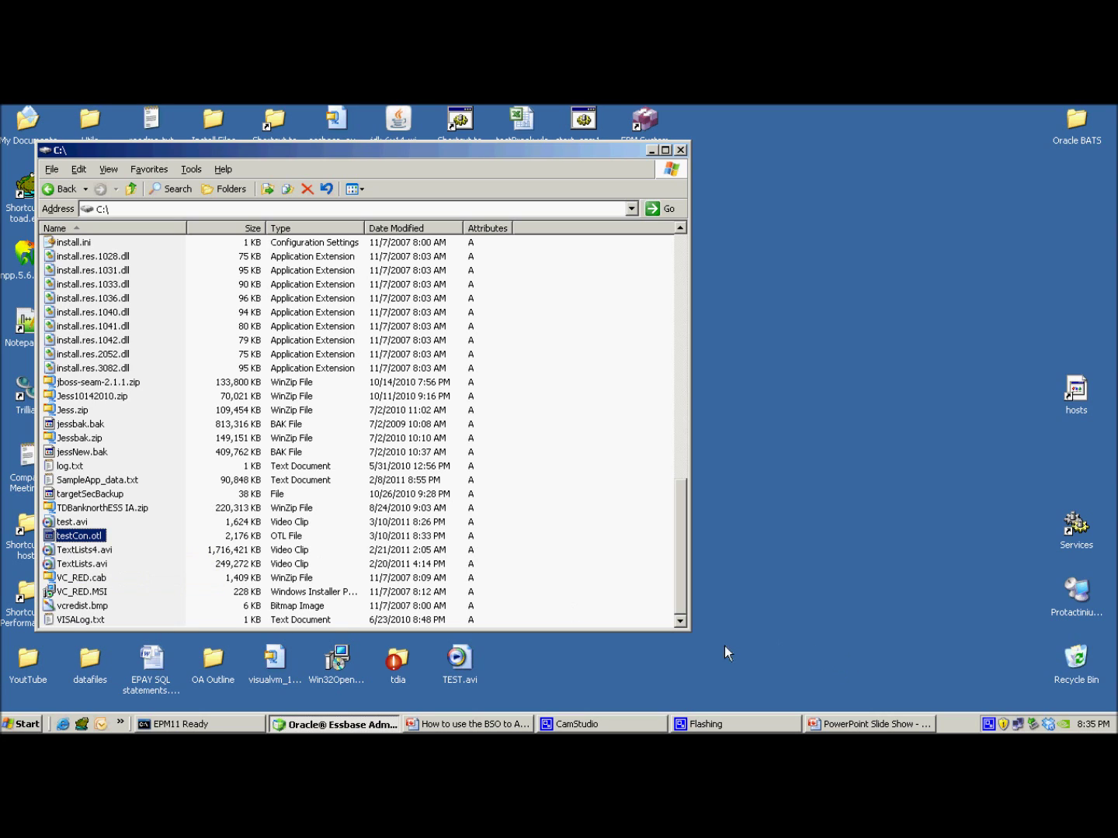
left_click(346, 729)
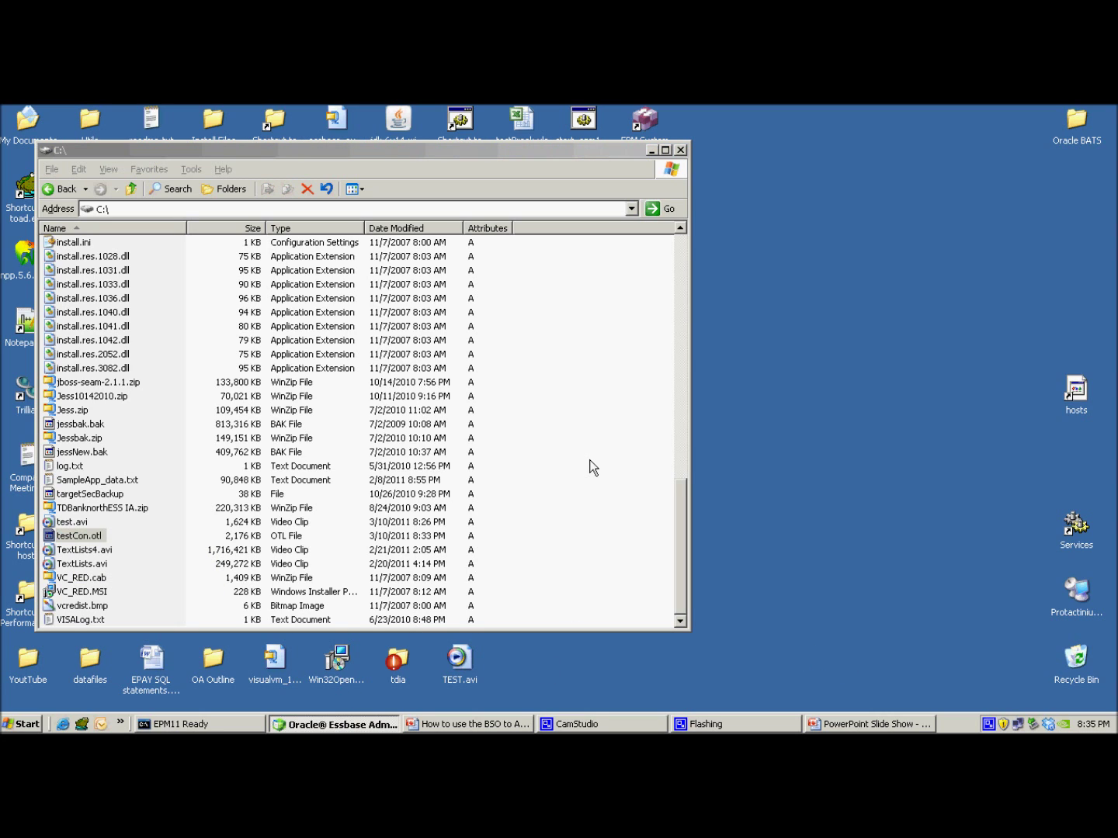
key("alt+Tab")
key("alt+Tab")
key("alt+Tab")
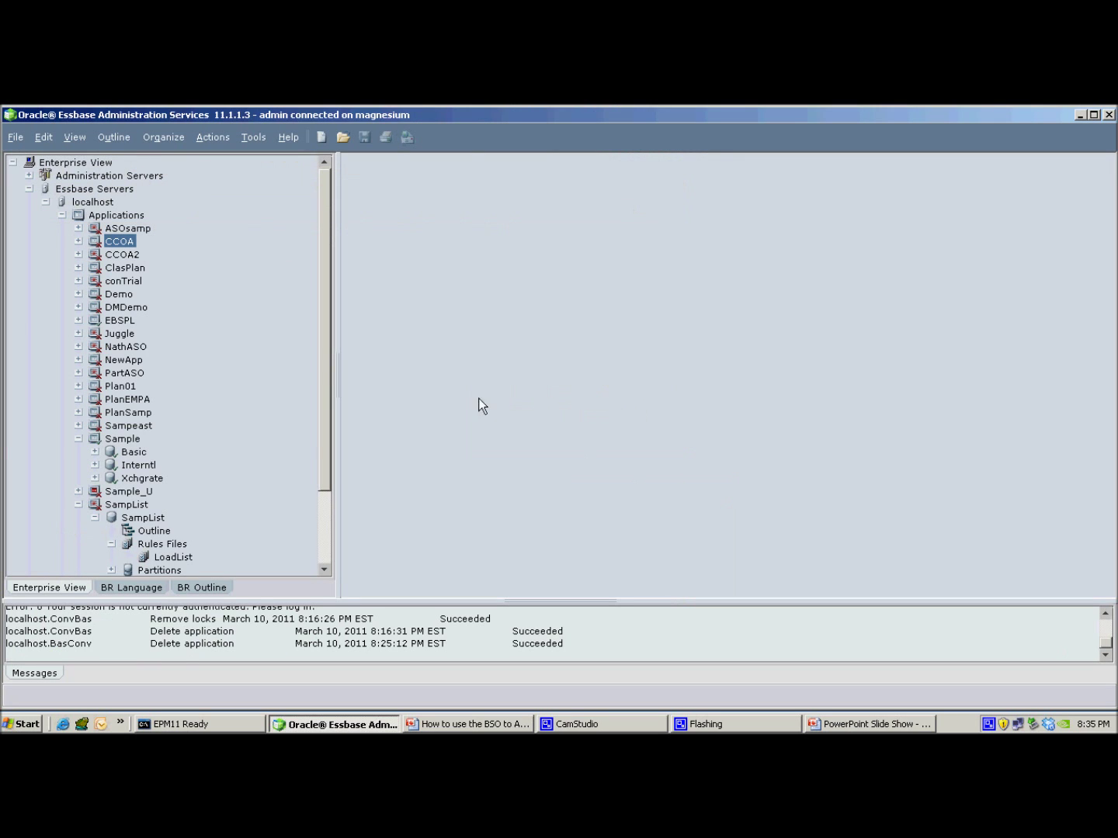
Step: Open C:\testCon.otl in the Outline Editor to review its dimensions, then close it
left_click(21, 136)
left_click(43, 191)
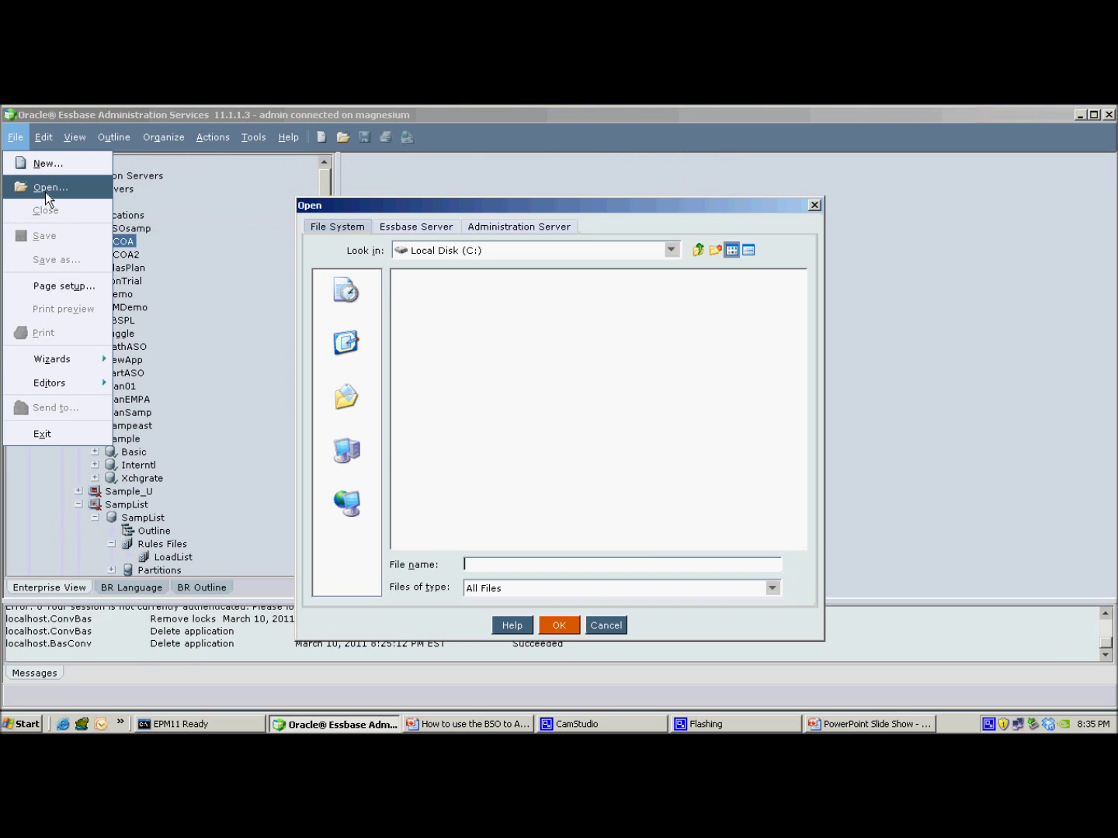
left_click(709, 541)
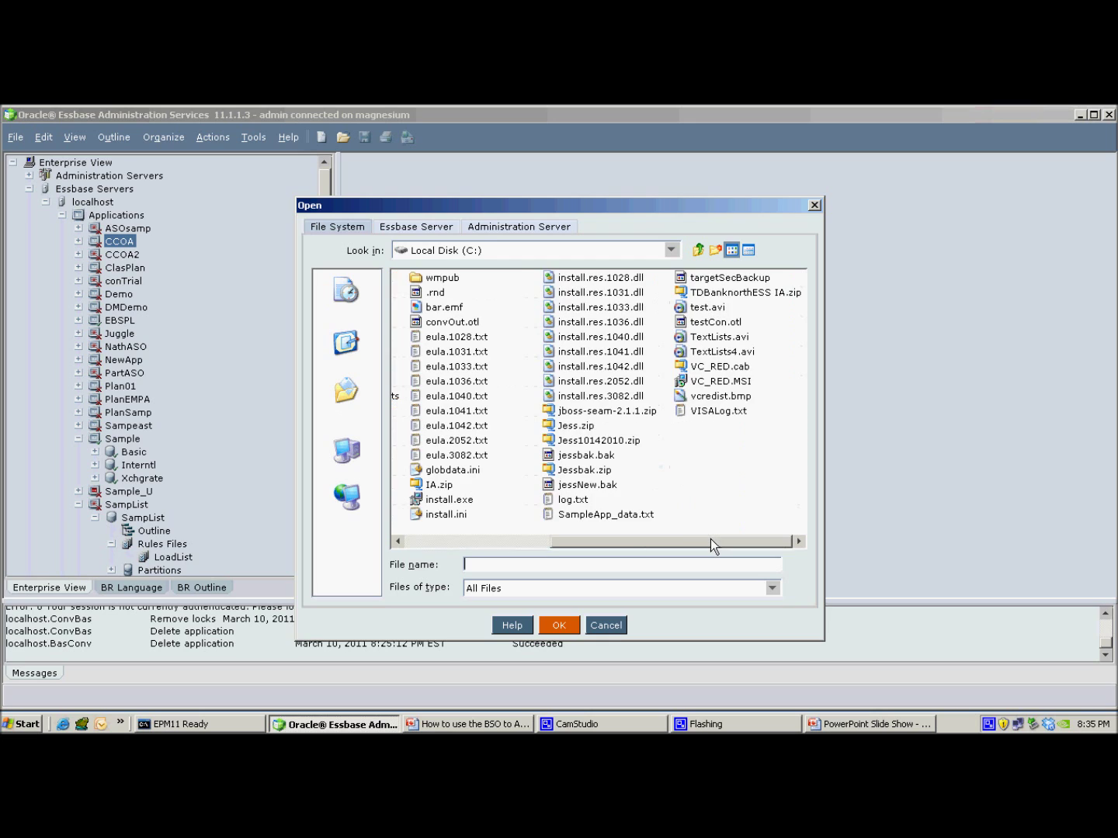
left_click(721, 323)
left_click(559, 625)
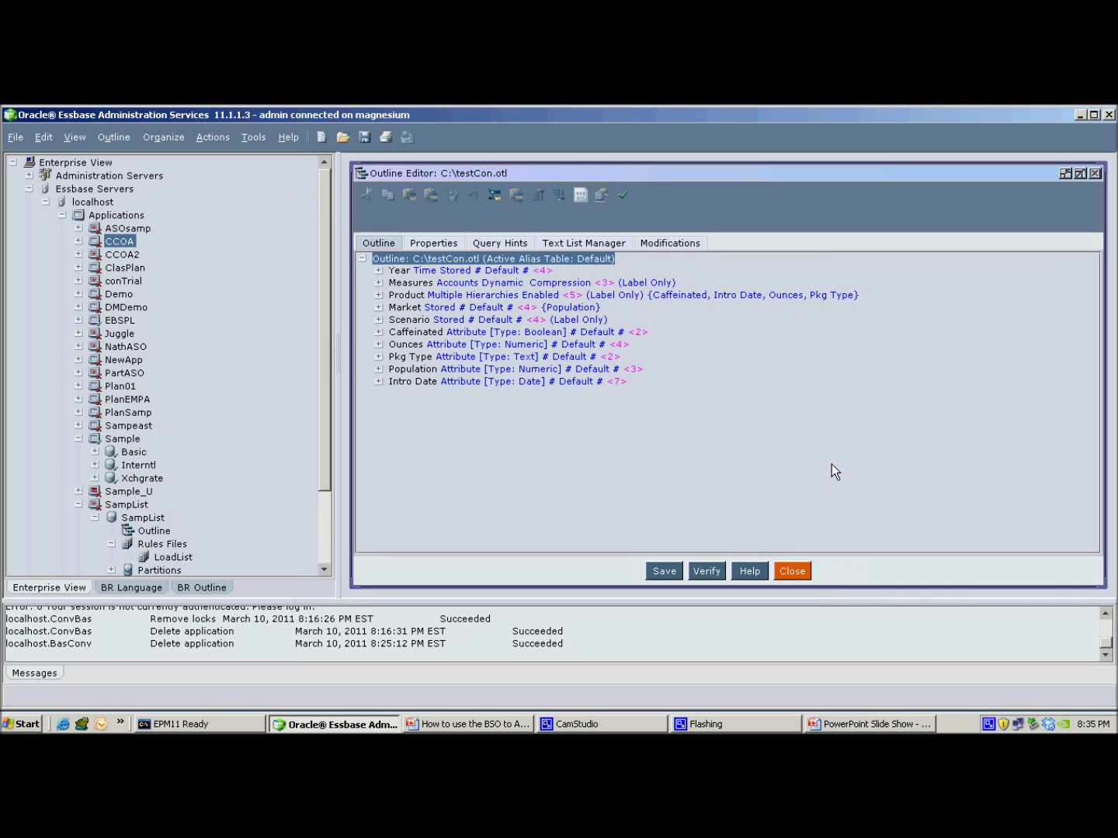
left_click(804, 576)
Step: Start the Aggregate Storage Outline Conversion wizard again
left_click(15, 138)
mouse_move(59, 362)
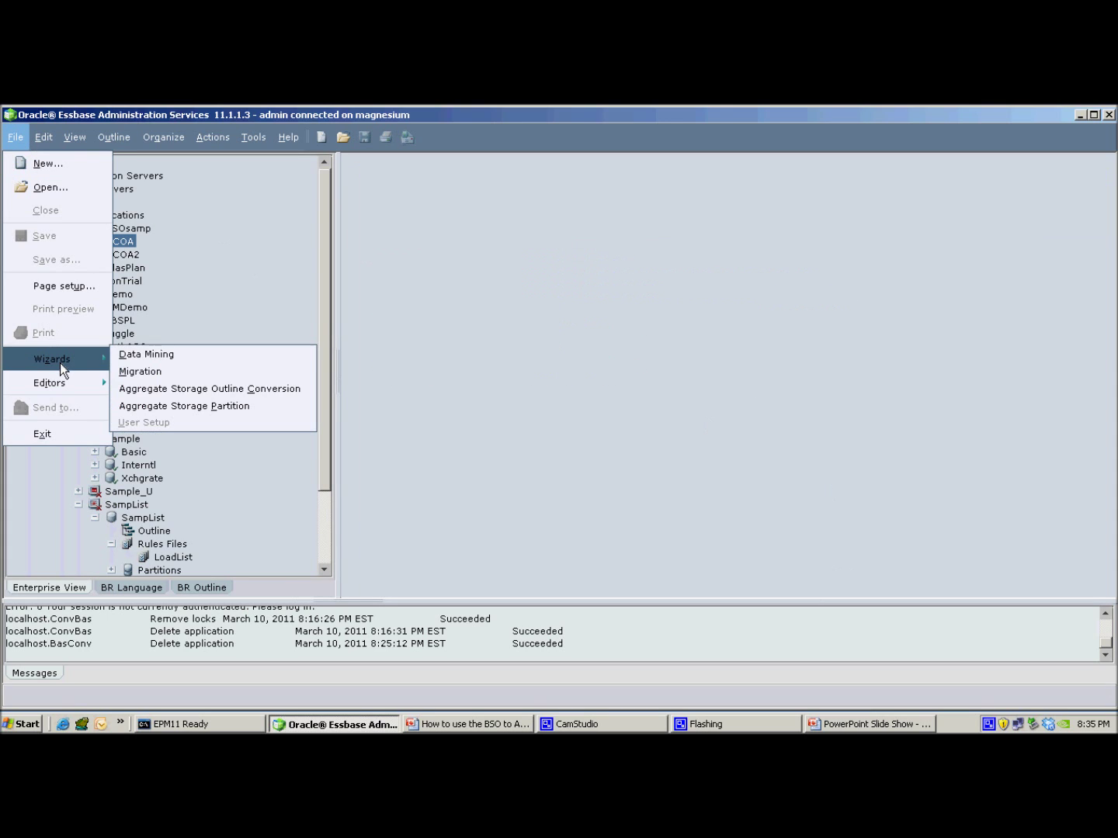
left_click(236, 388)
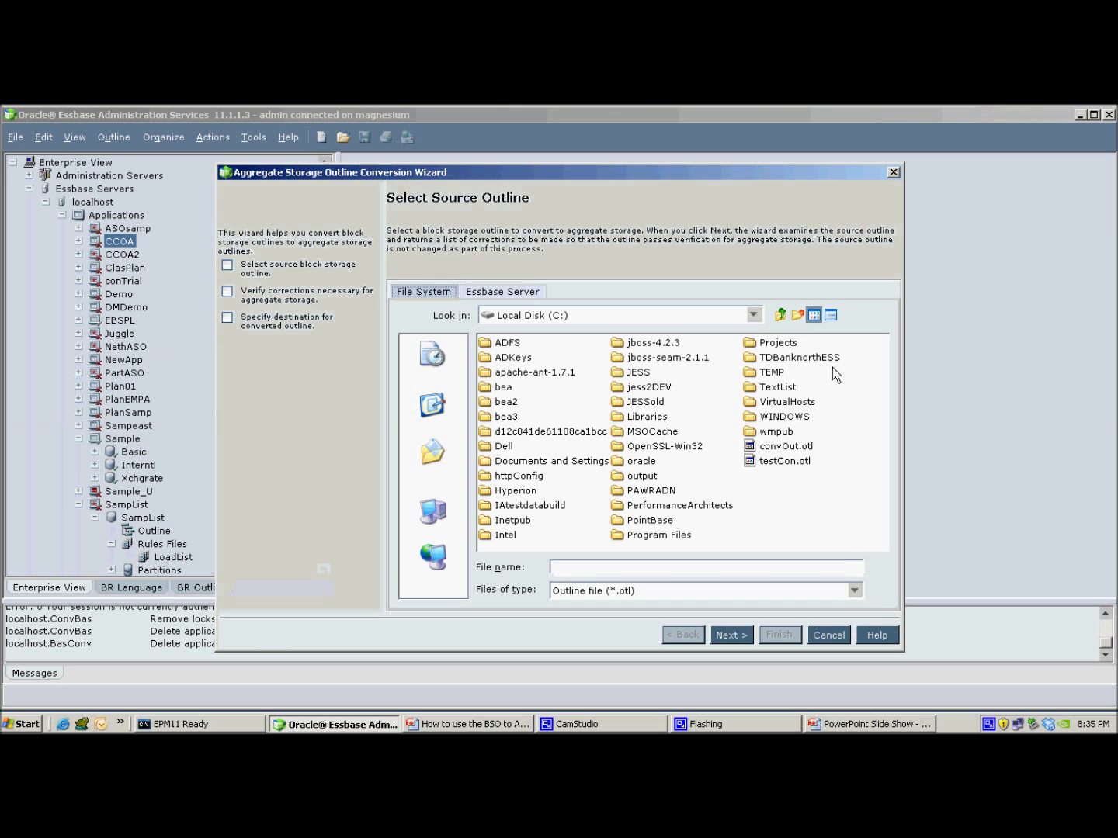
Step: Use localhost Sample.Basic as the source with automatic correction, reaching the destination step
left_click(524, 293)
left_click(597, 313)
left_click(509, 332)
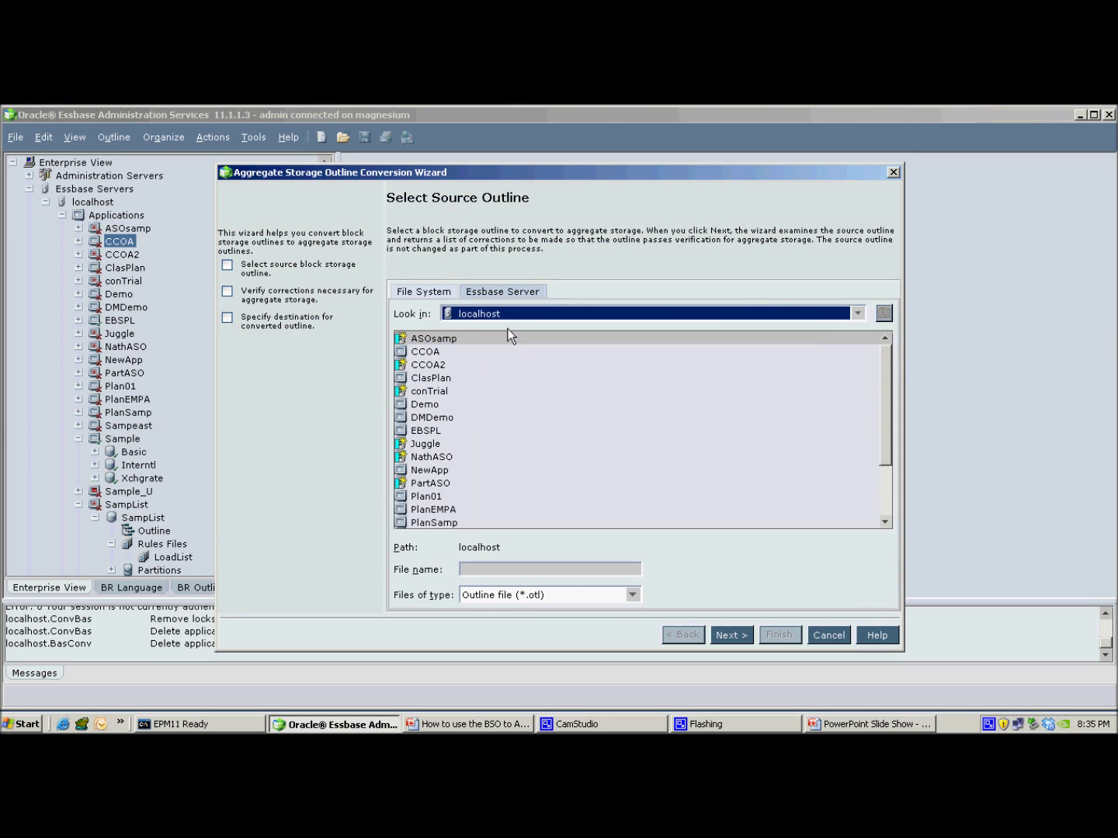
scroll(463, 470, "down", 2)
left_click(434, 472)
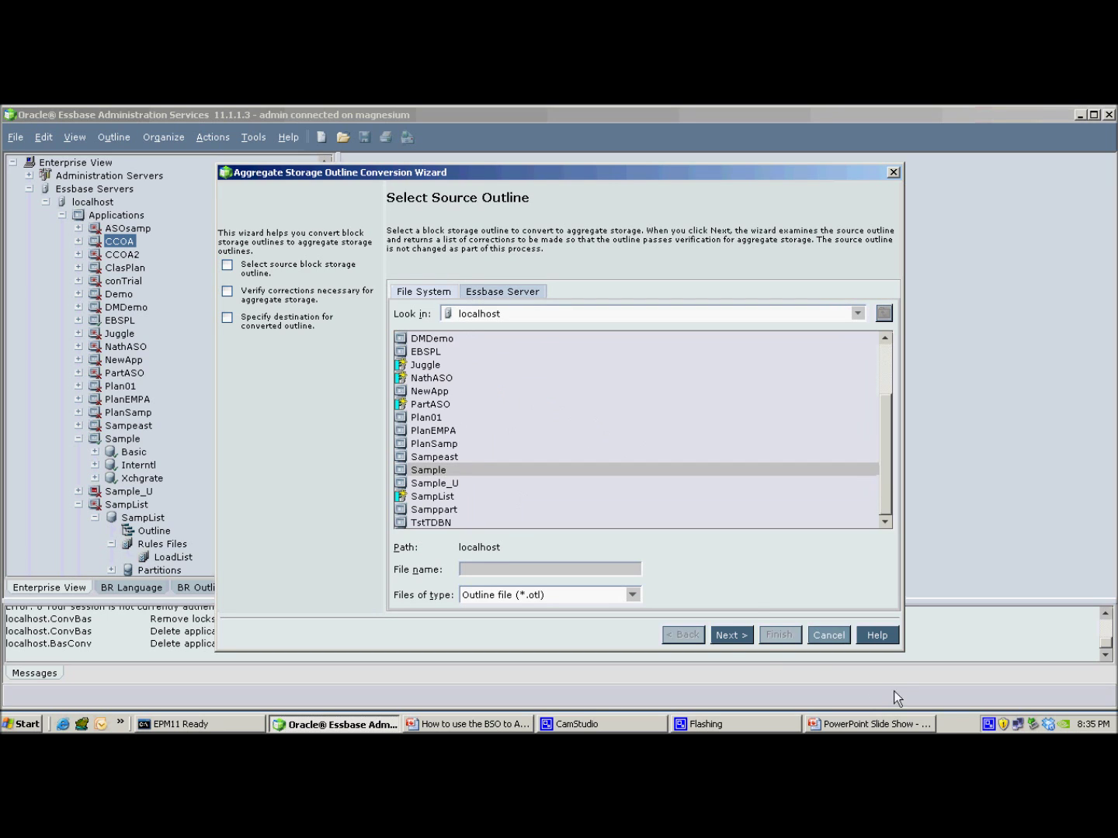
left_click(727, 635)
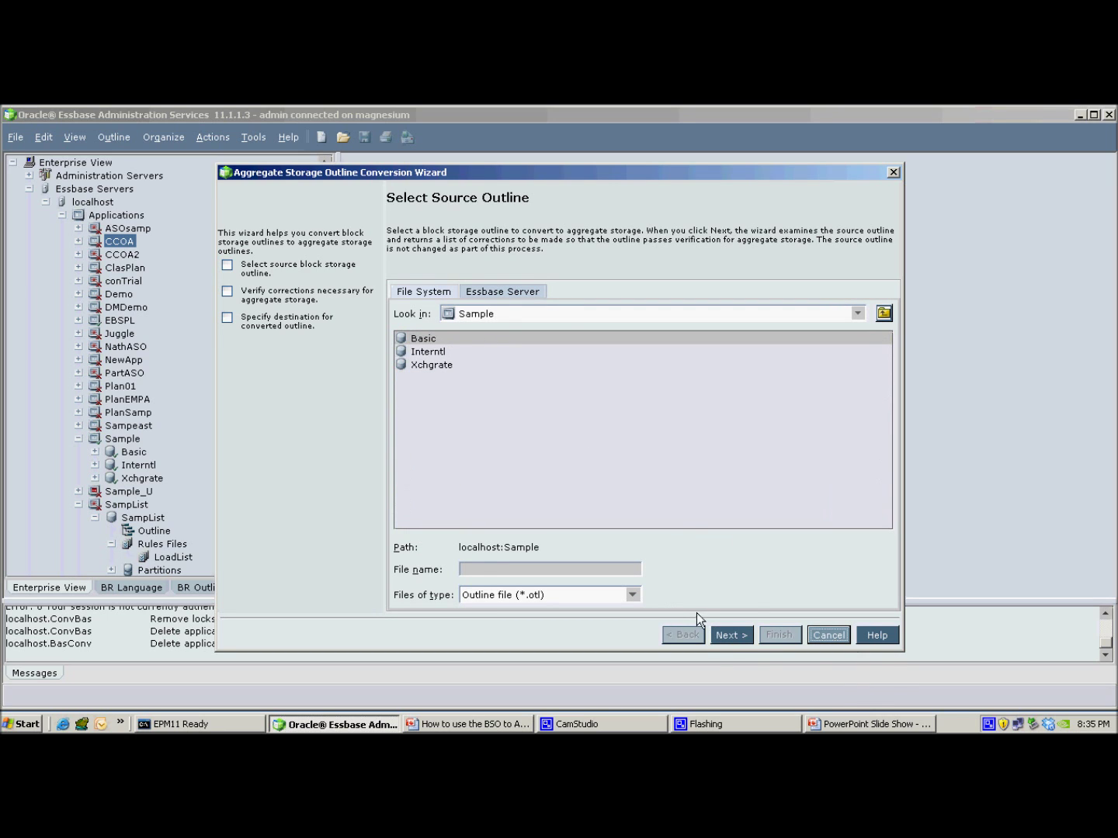
left_click(725, 635)
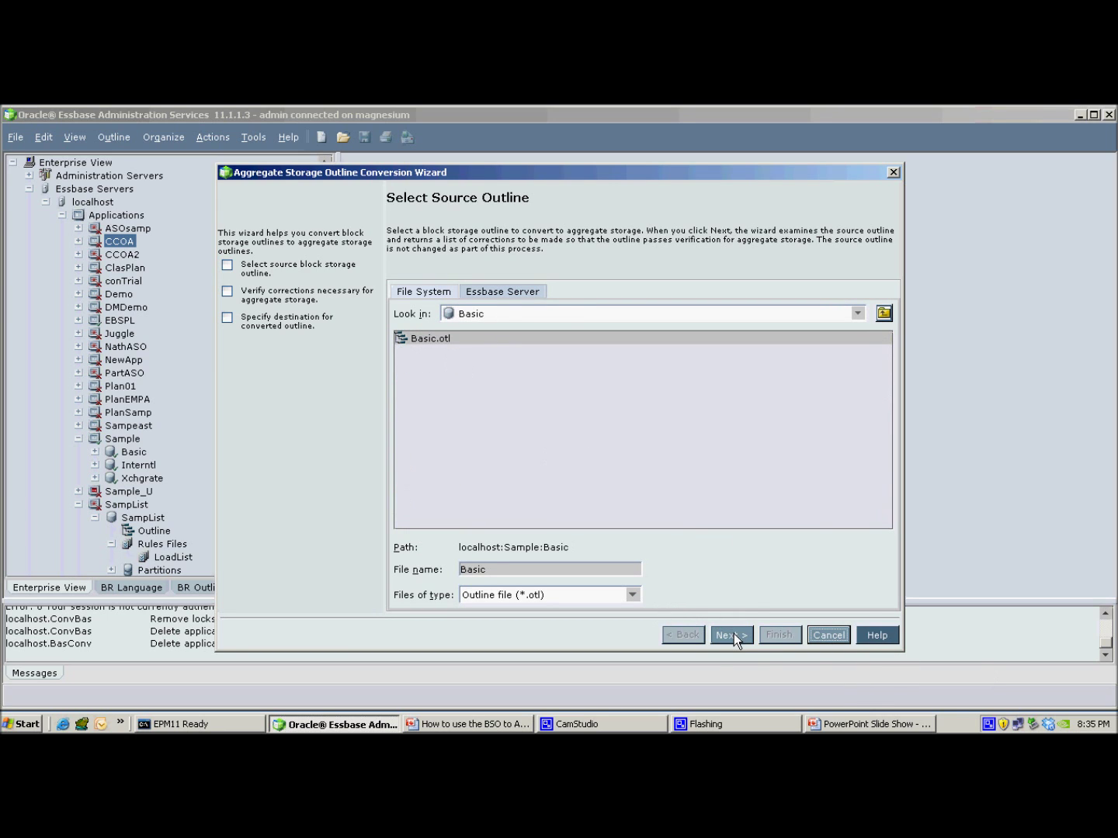
left_click(733, 635)
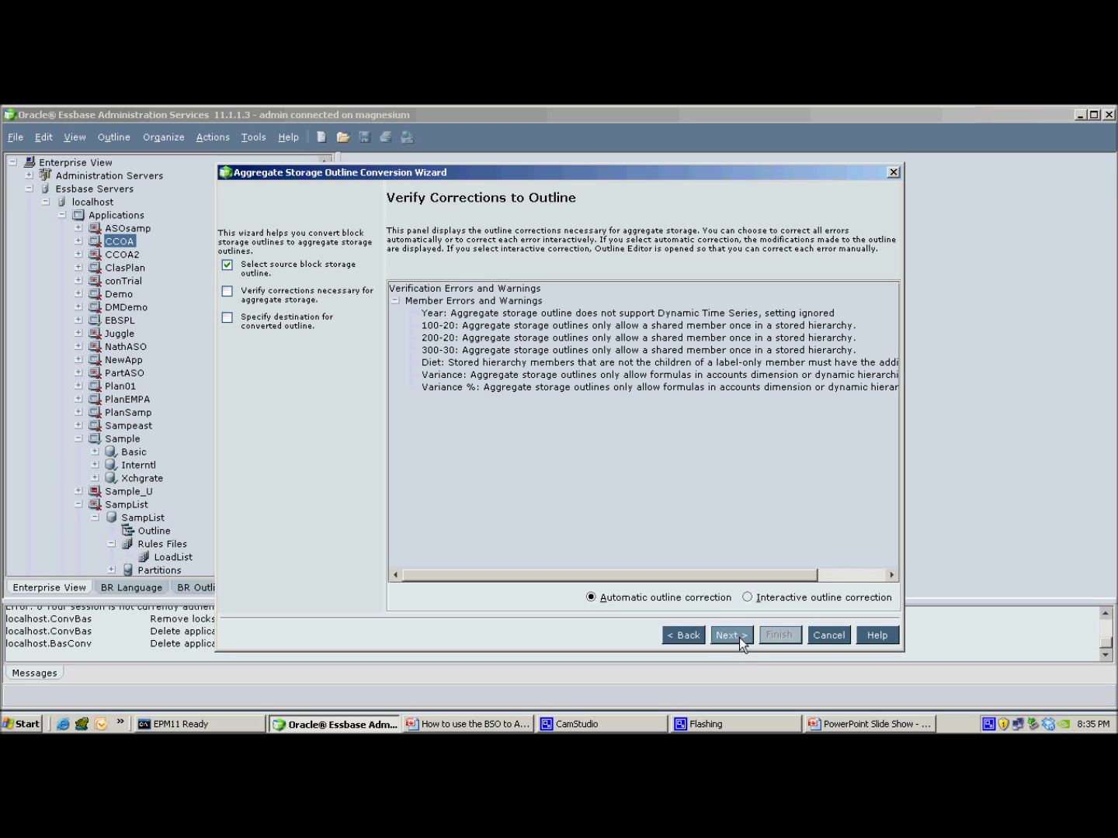
left_click(736, 635)
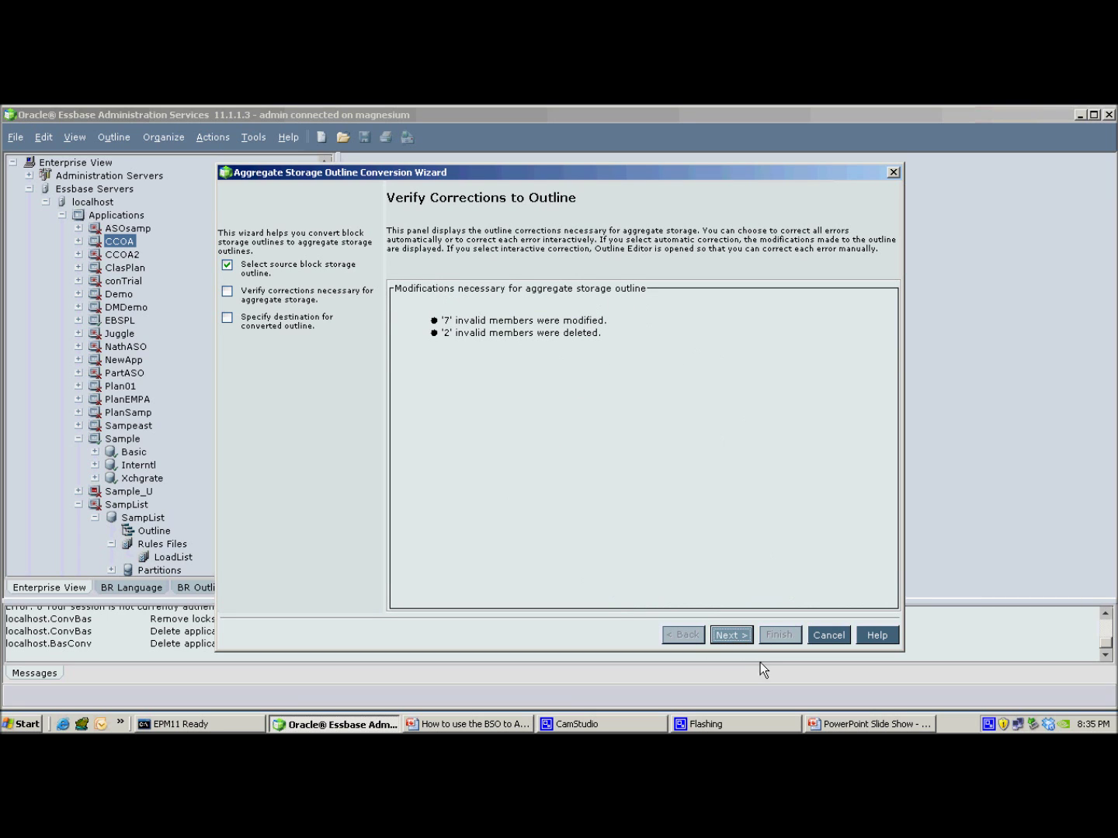
left_click(744, 633)
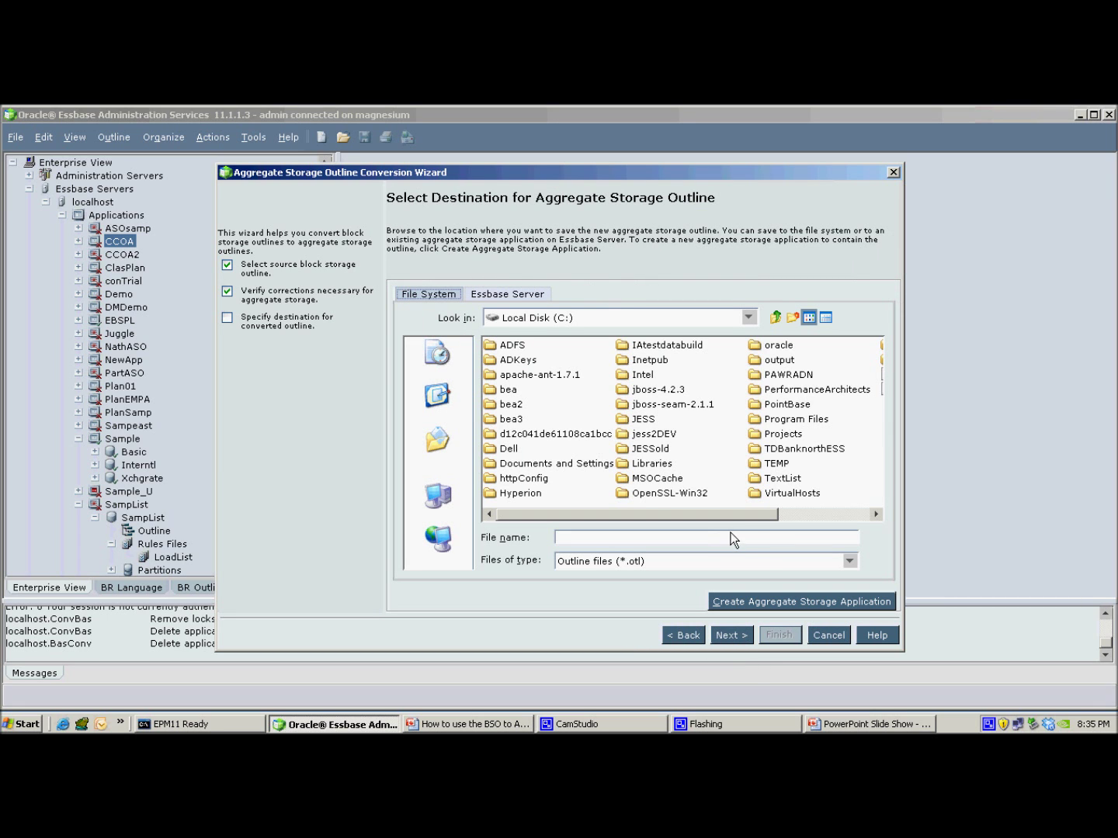
Step: Create aggregate storage application basCon with database basCon for the converted outline, then close the wizard
left_click(800, 603)
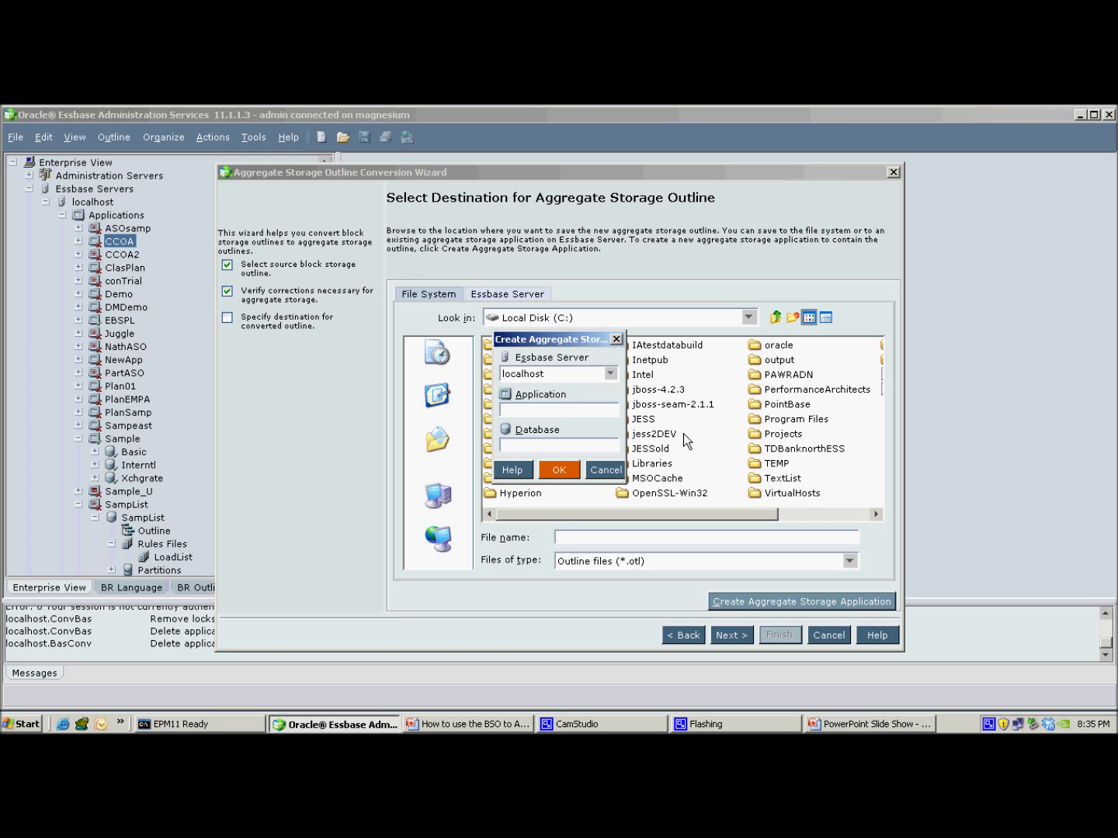
type("basCon")
key("Tab")
type("basCon")
left_click(557, 469)
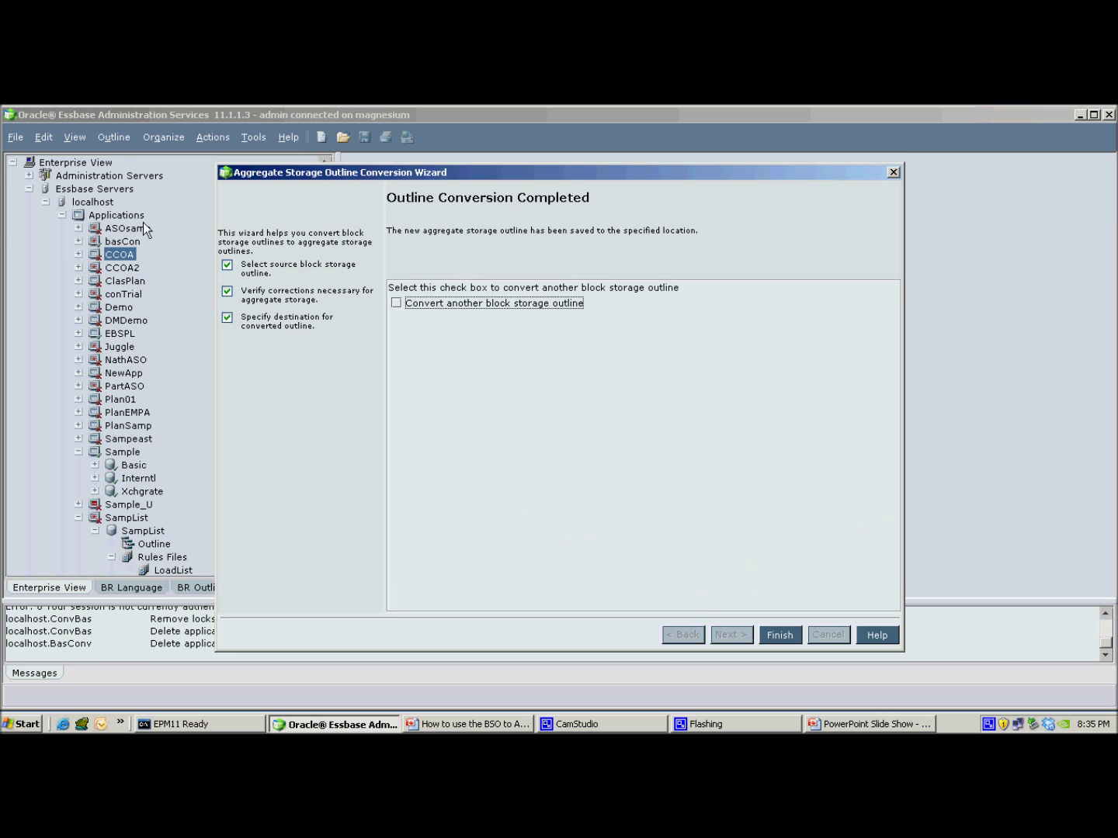
left_click(780, 637)
Step: Return to the PowerPoint slide show and advance from the Demo slide to 'For More Information'
key("alt+Tab")
key("alt+Tab")
key("alt+Tab")
key("alt+Tab")
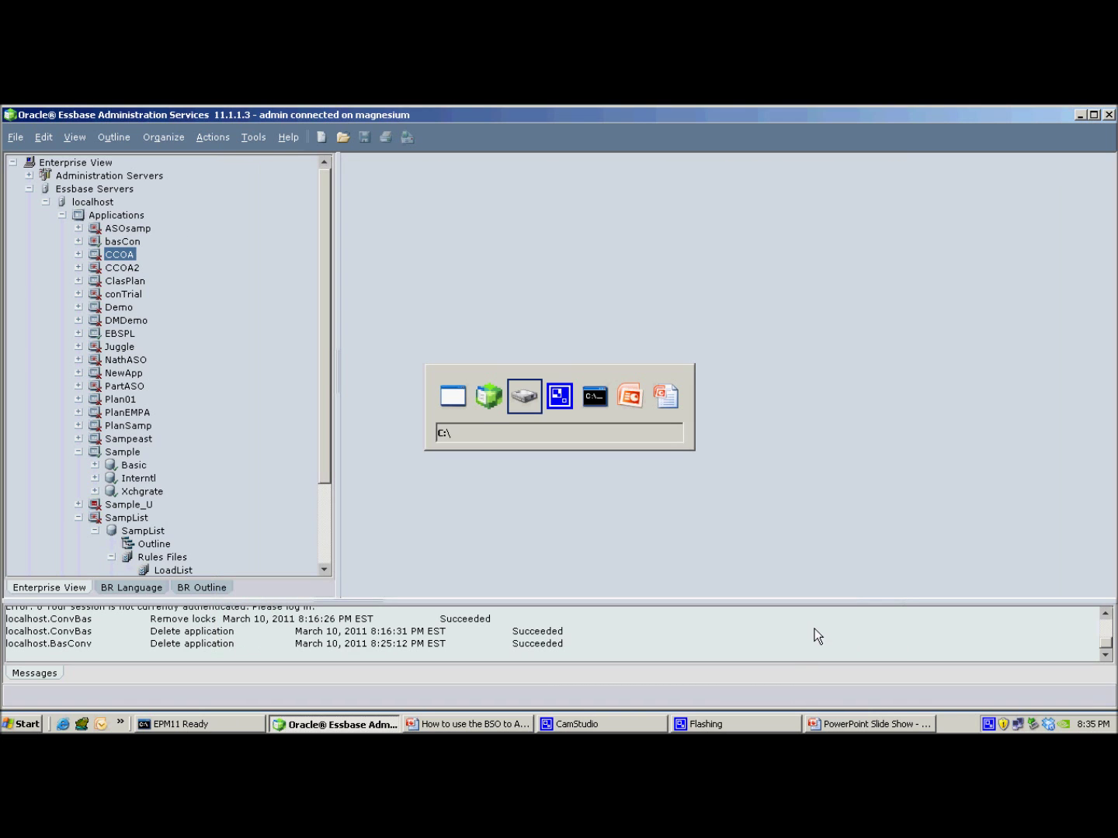
key("alt+Tab")
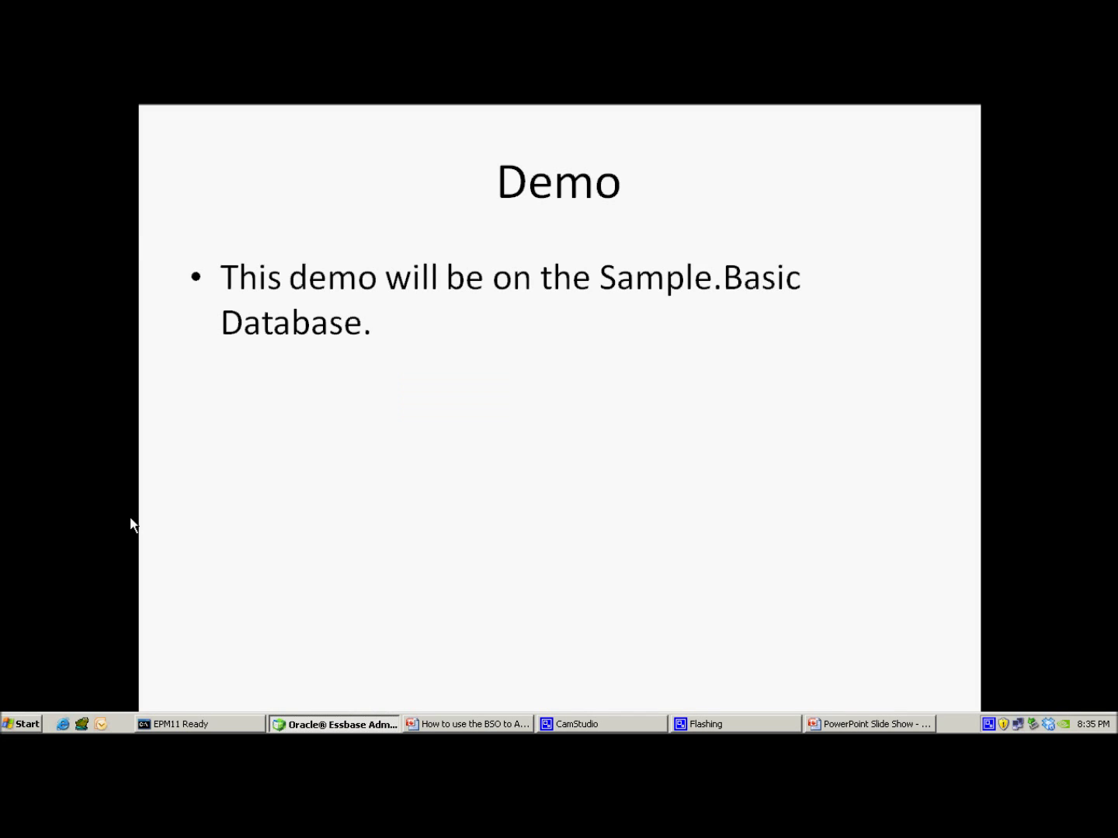
key("Right")
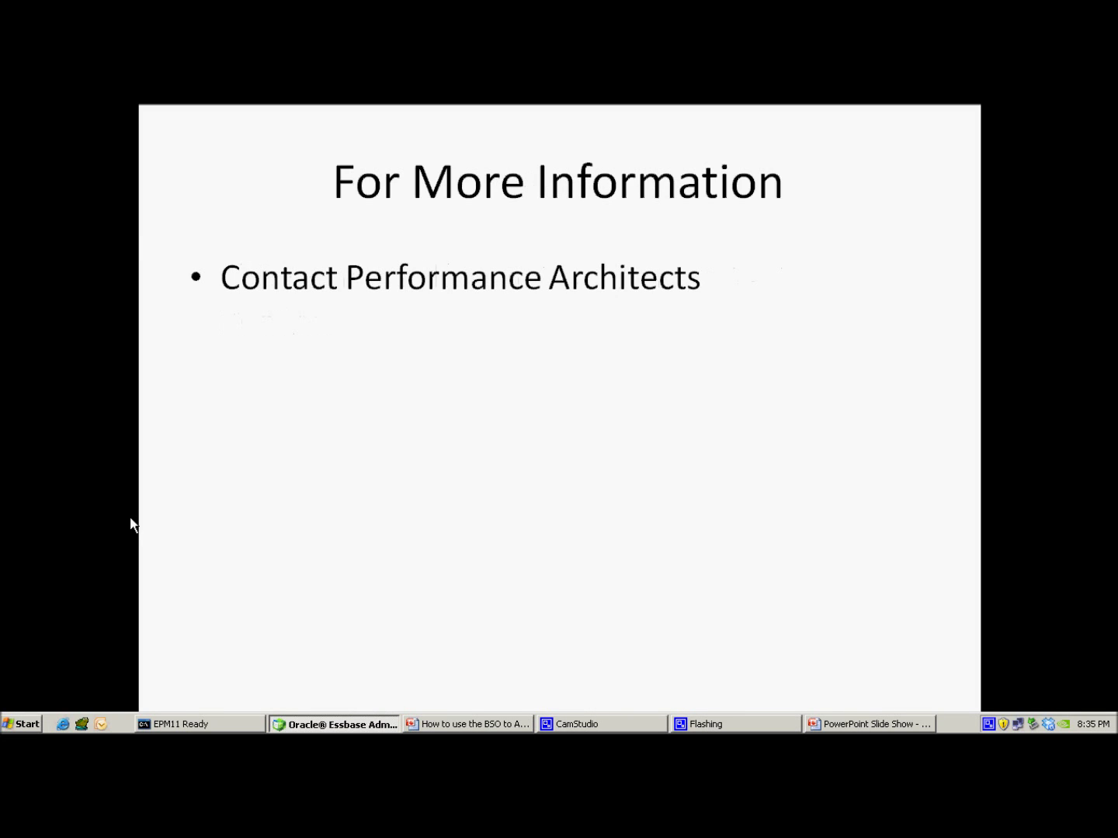